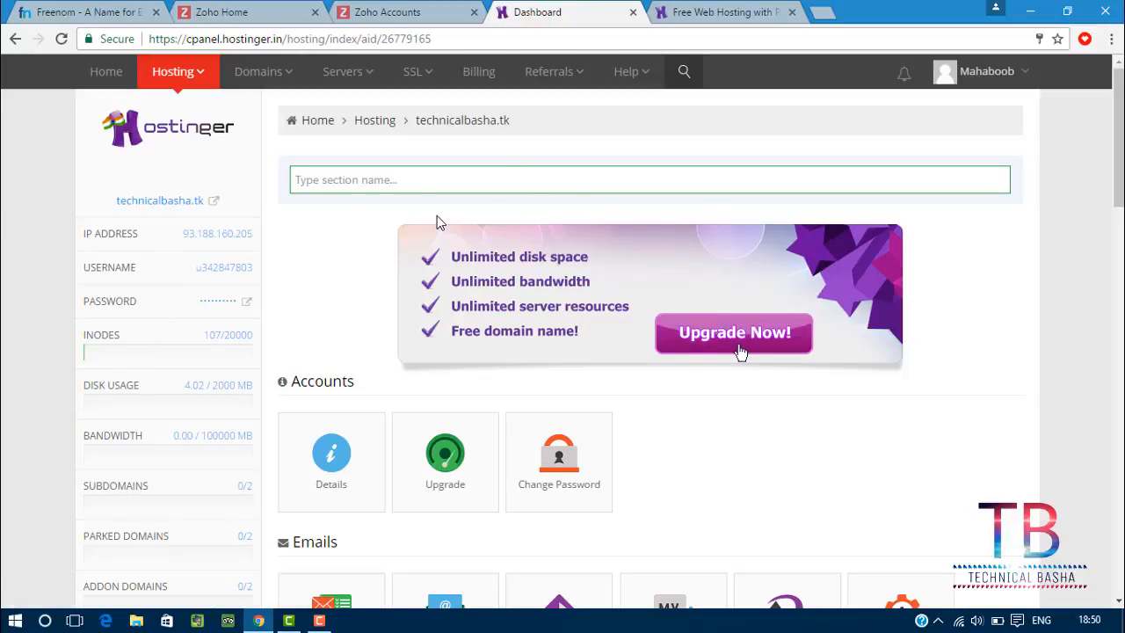
- Switch to Freenom and check the availability of the free domain name technicalbasha
left_click(403, 15)
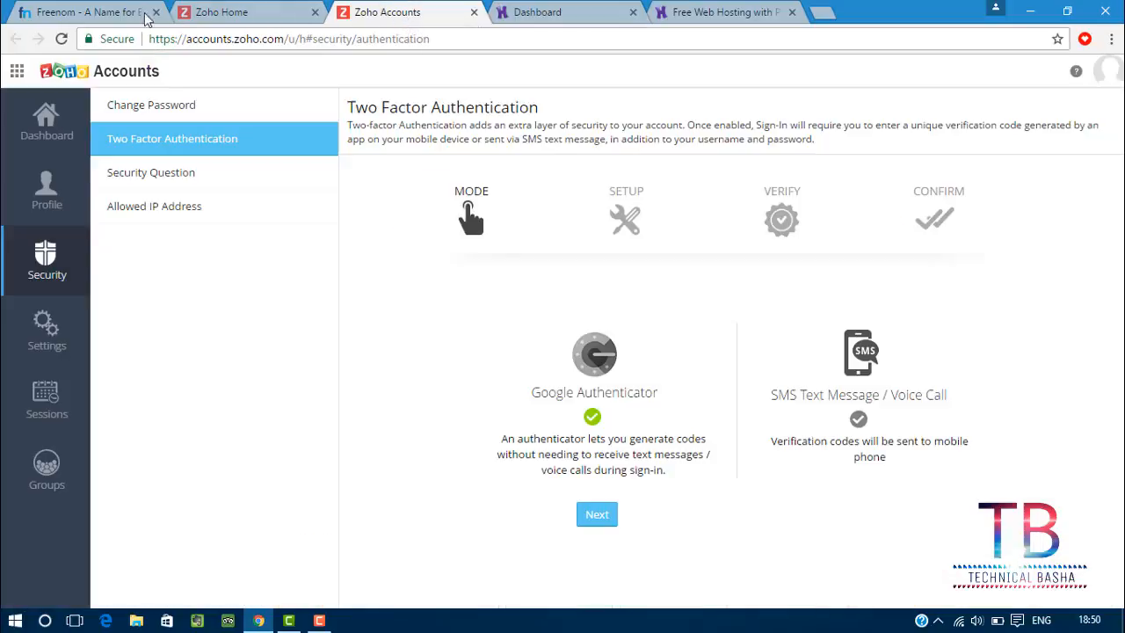
left_click(112, 18)
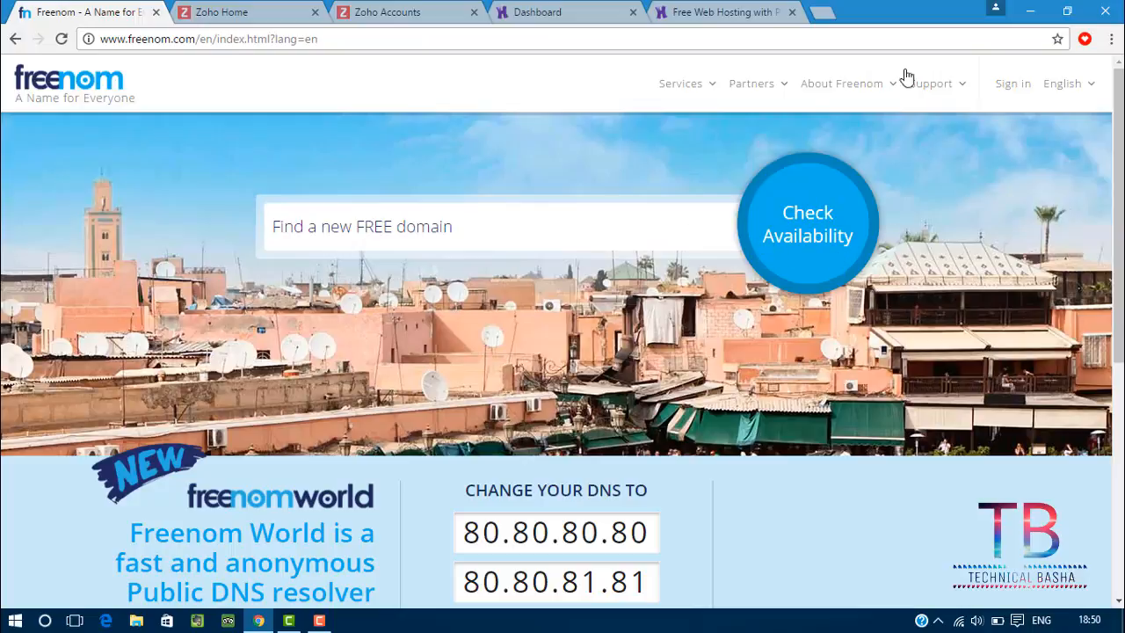
left_click(418, 237)
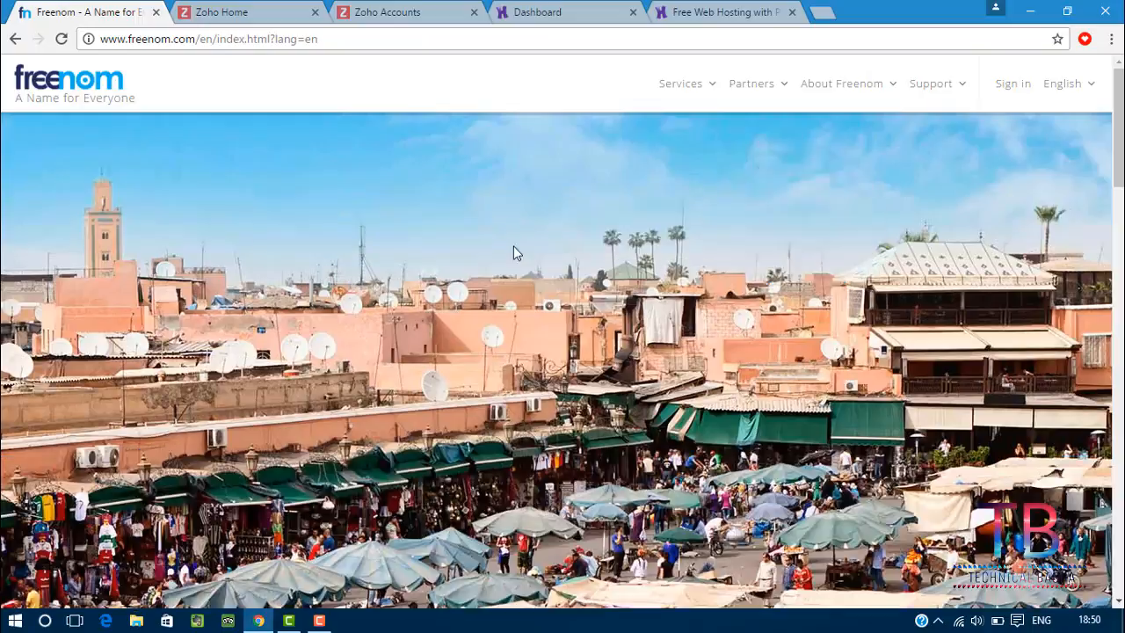
scroll(395, 369, "down", 2)
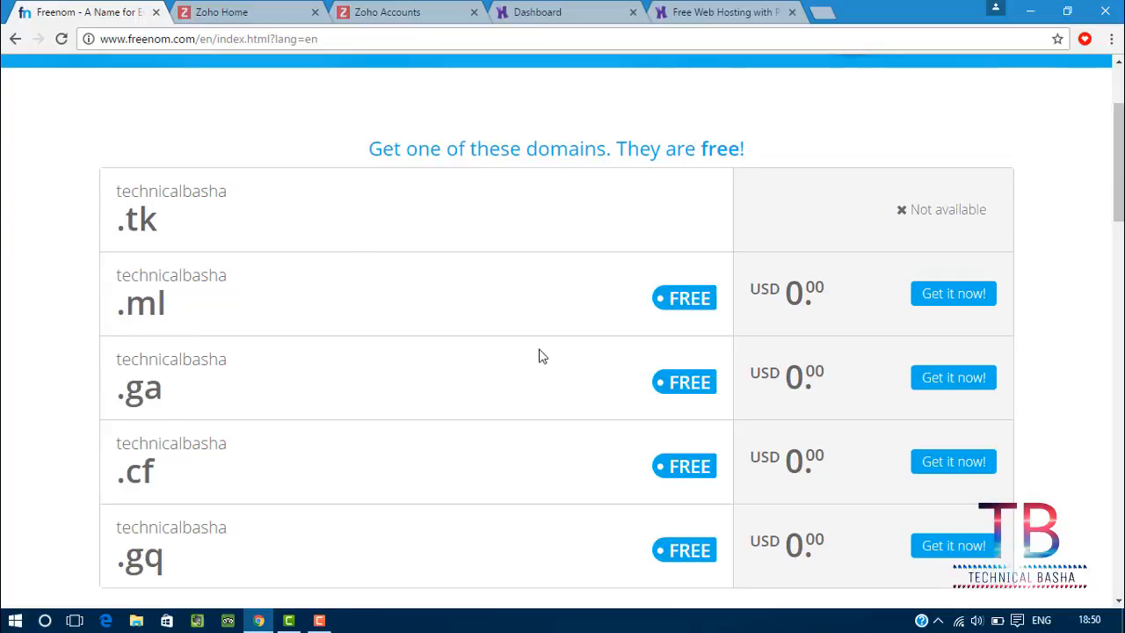
- Add the free technicalbasha.ml domain to the cart and choose to use DNS for it at checkout
left_click(976, 300)
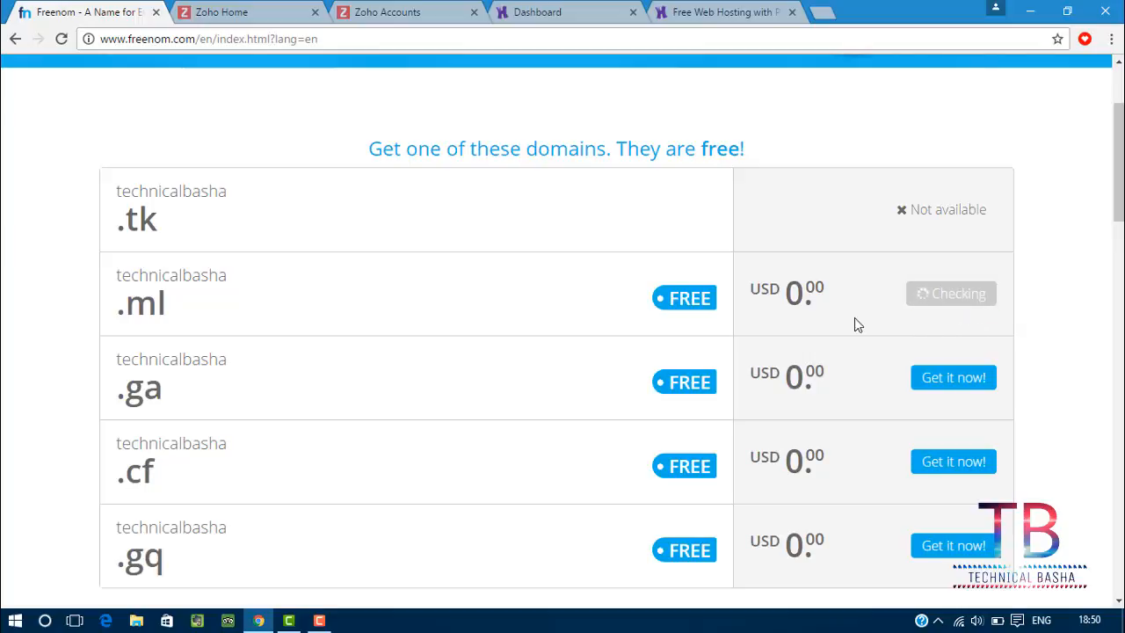
scroll(879, 299, "up", 2)
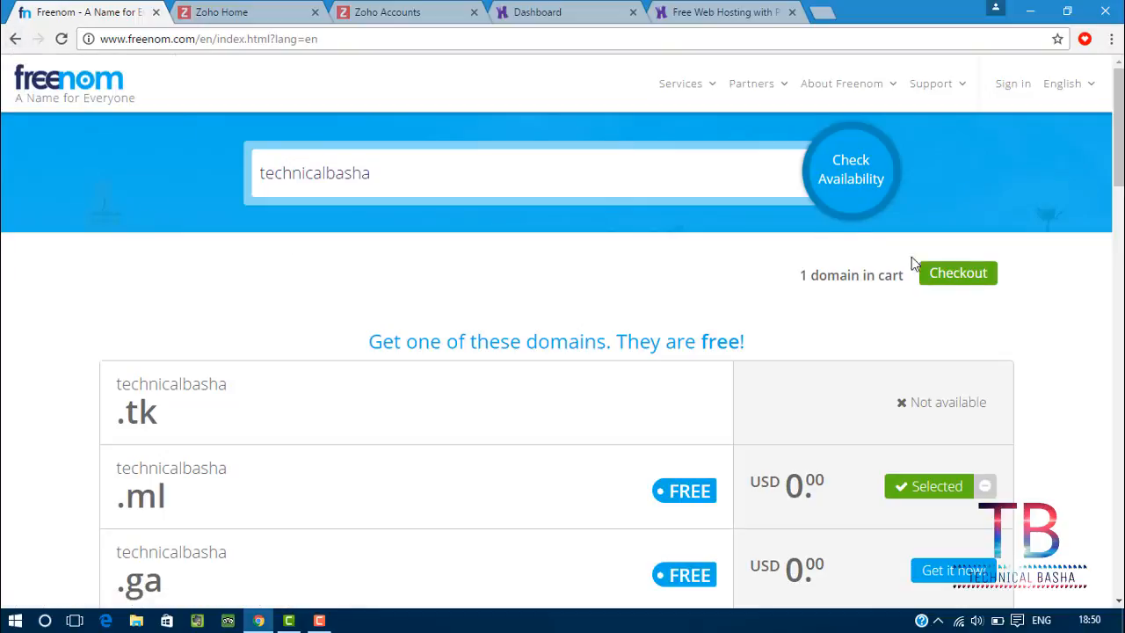
left_click(958, 274)
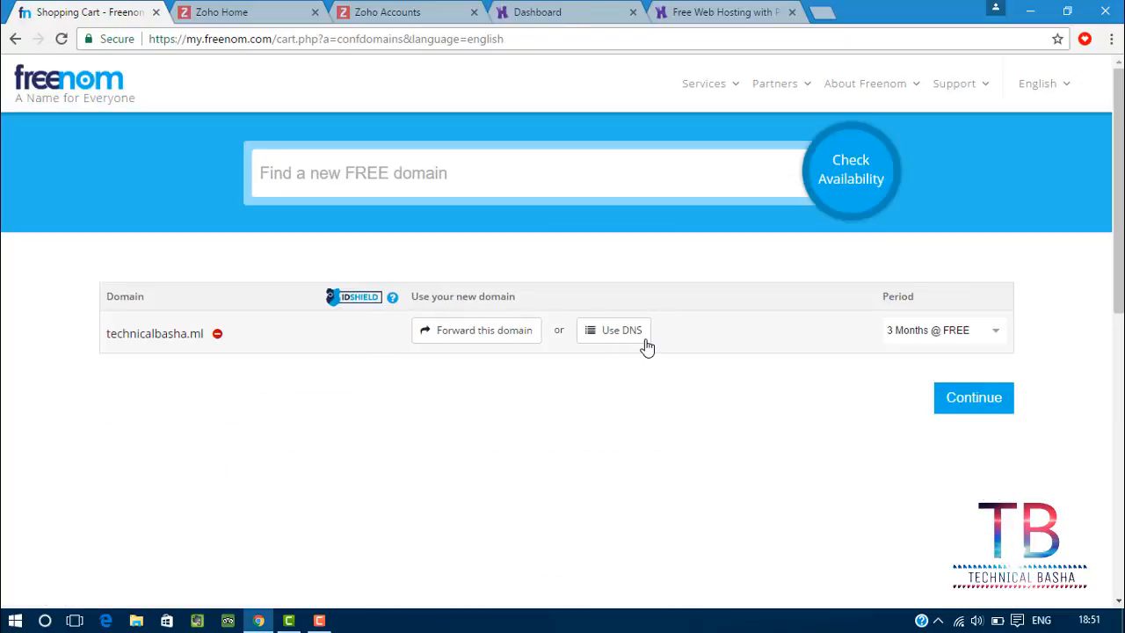
left_click(619, 334)
scroll(580, 426, "down", 1)
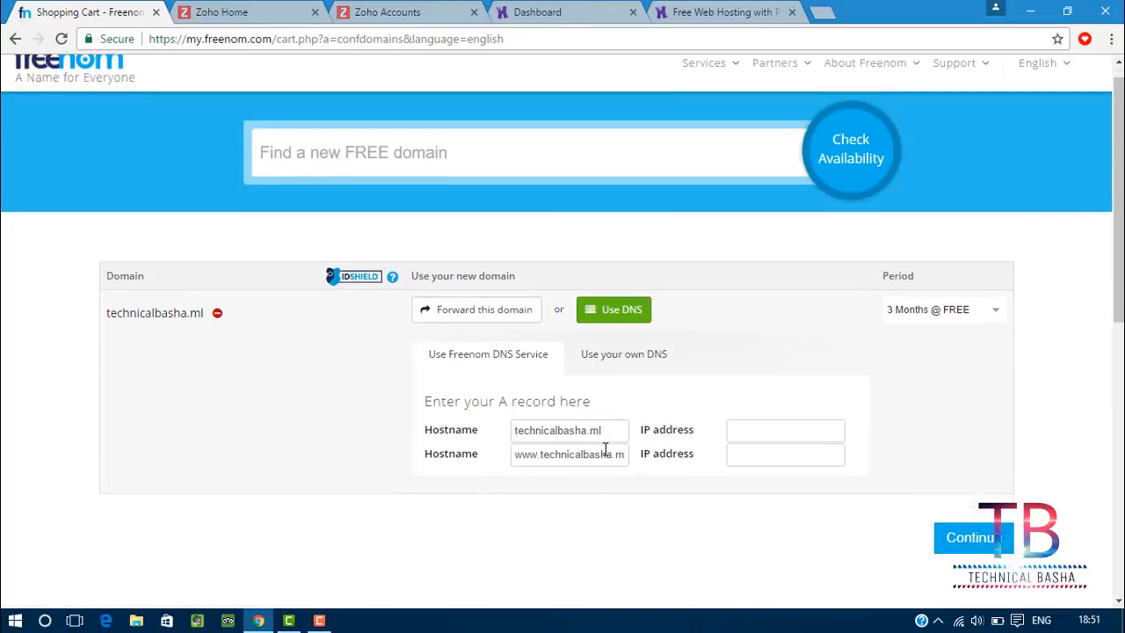
- Review the Hostinger dashboard for technicalbasha.tk alongside Freenom's DNS settings, and close the Hostinger home page
left_click(720, 12)
left_click(569, 12)
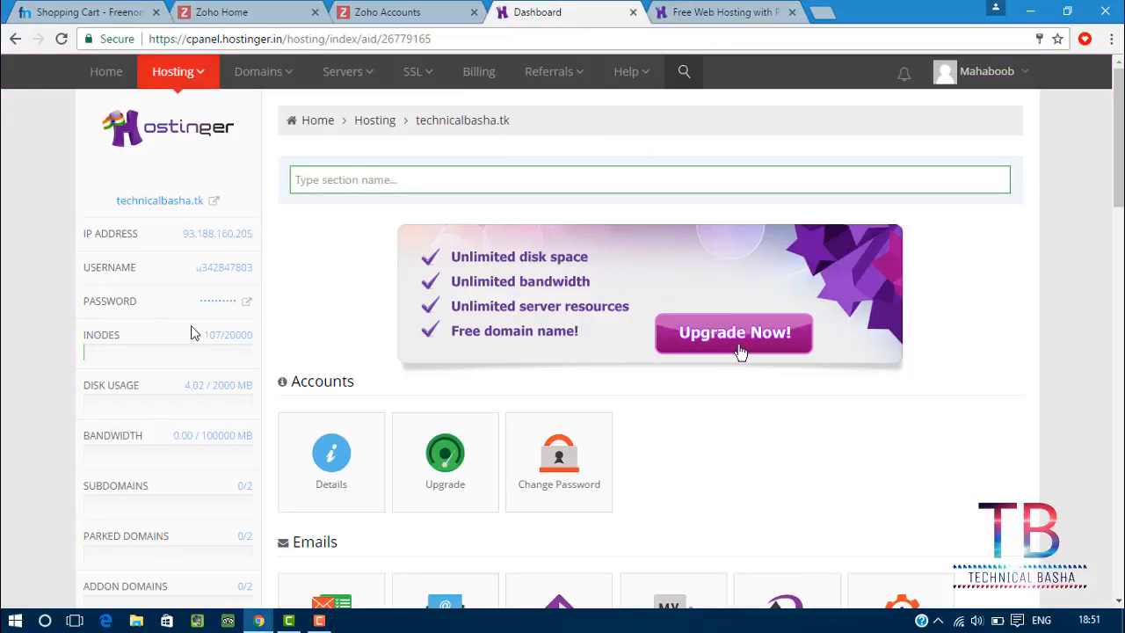
left_click(758, 14)
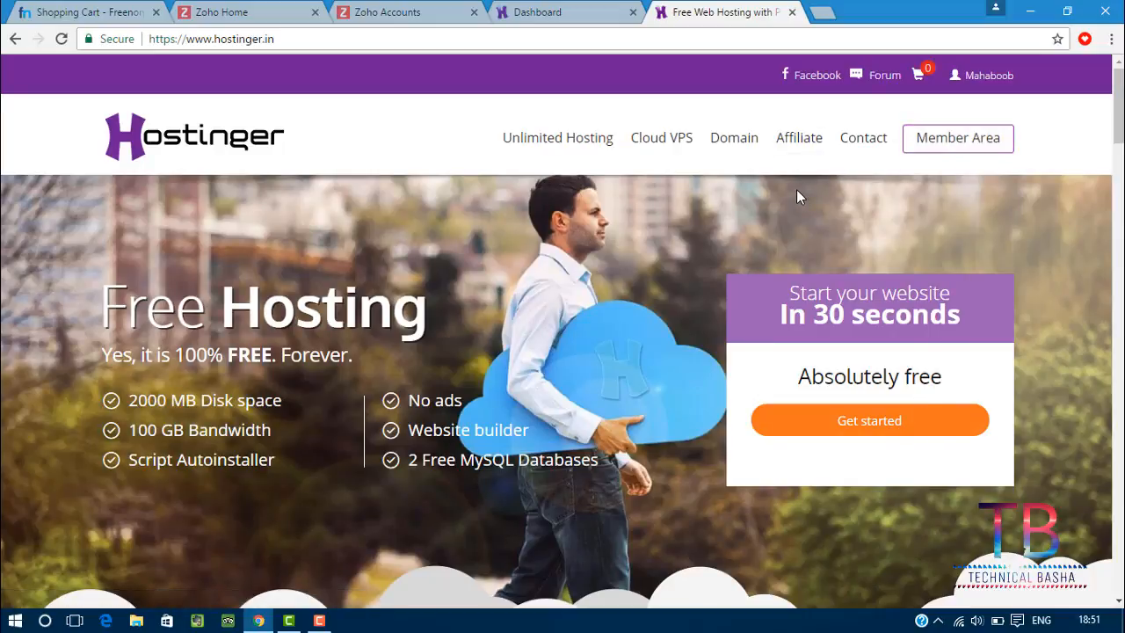
left_click(589, 16)
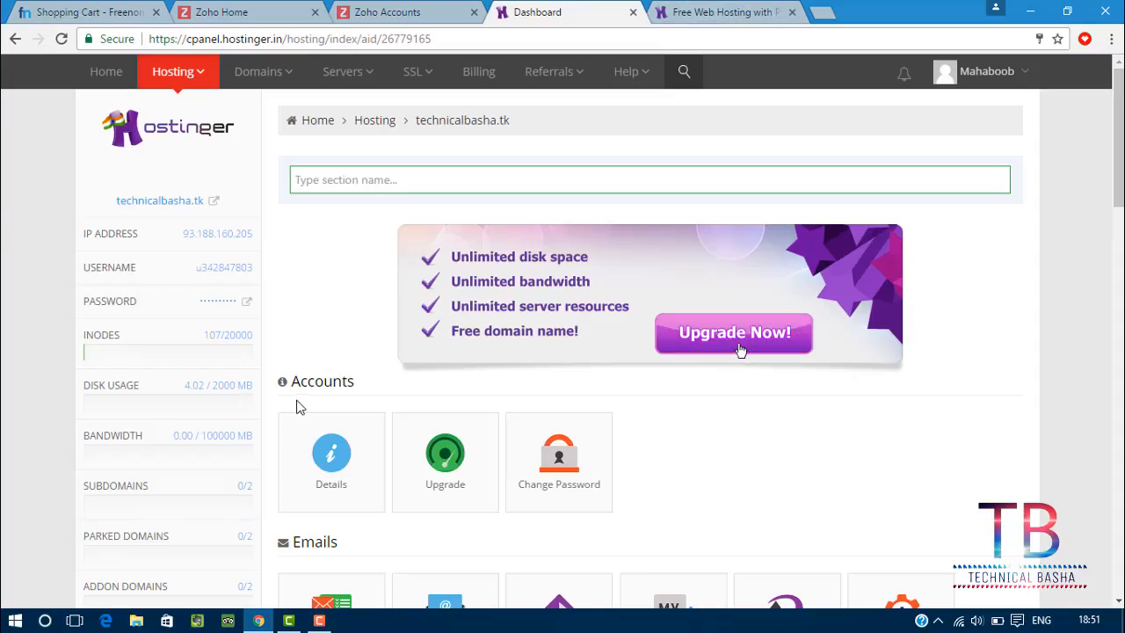
left_click(792, 13)
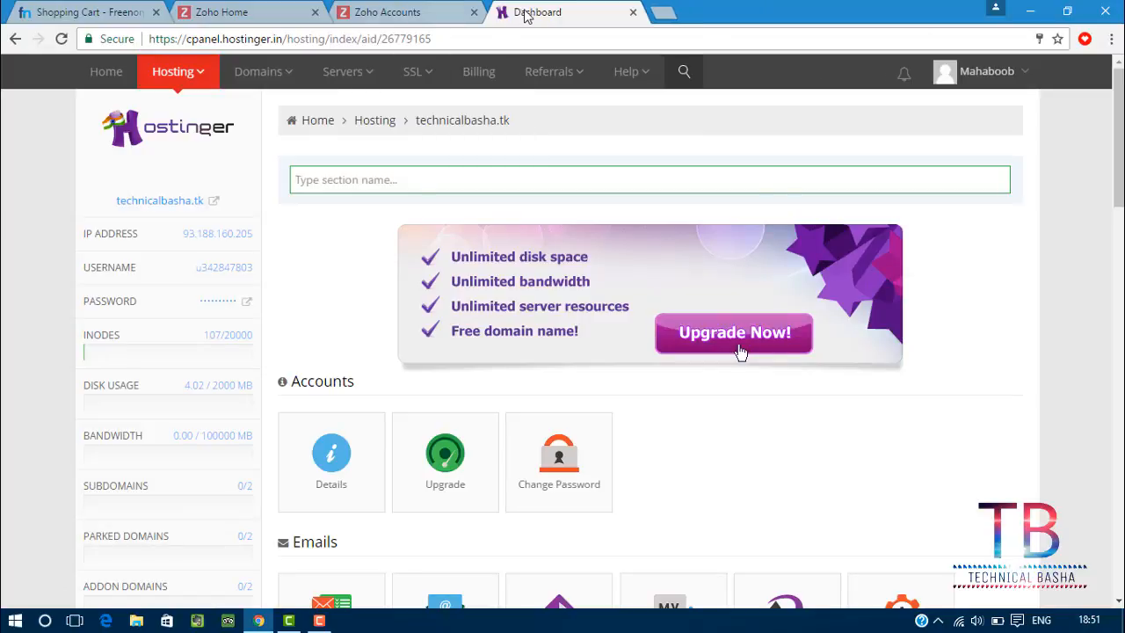
left_click(79, 12)
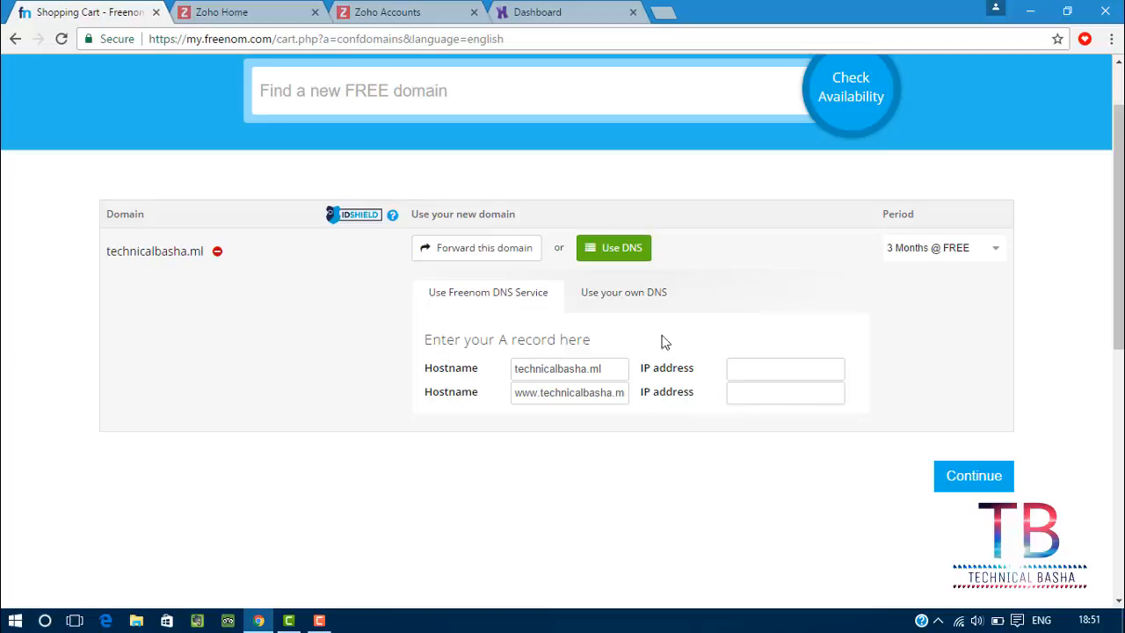
left_click(527, 12)
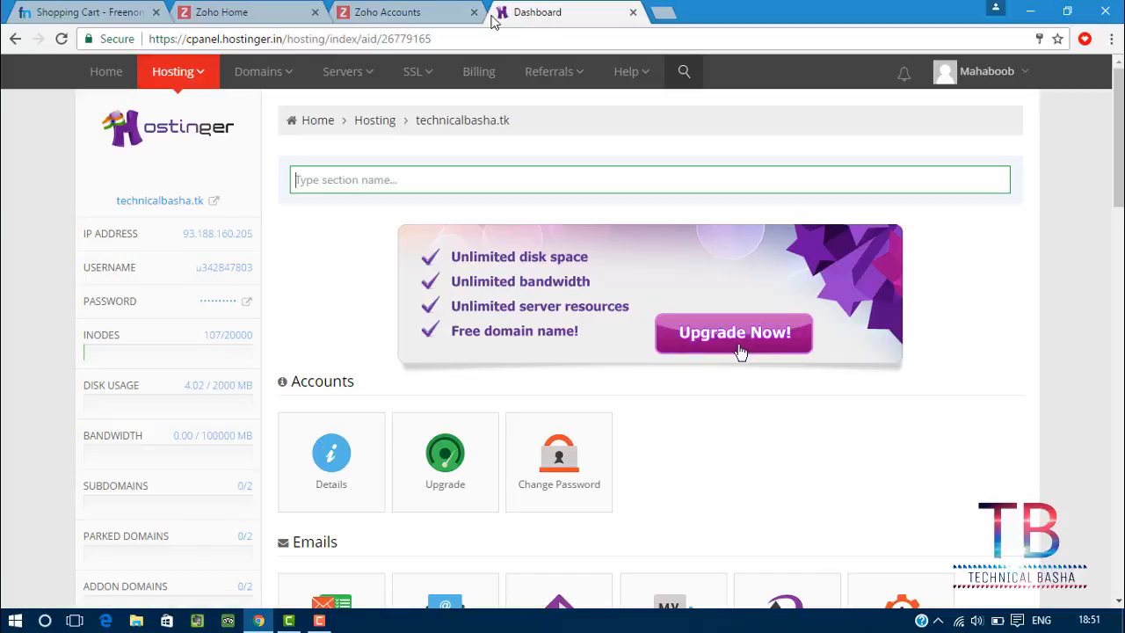
left_click(110, 14)
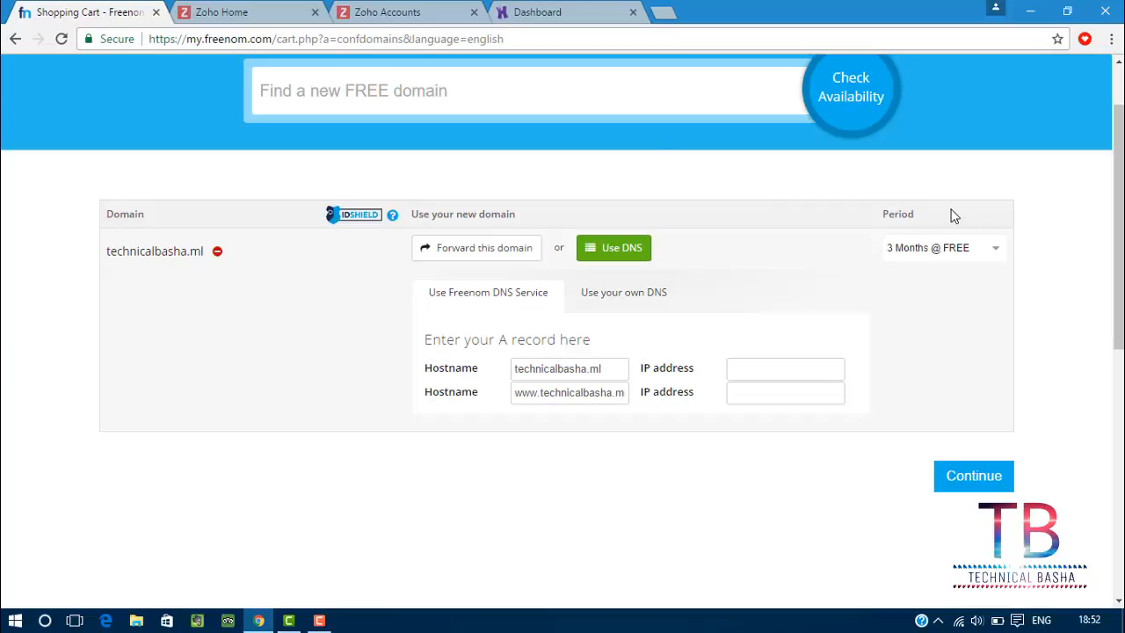
- Close the Freenom cart page and open Zoho Sites from the Zoho home page, reloading if needed
left_click(155, 12)
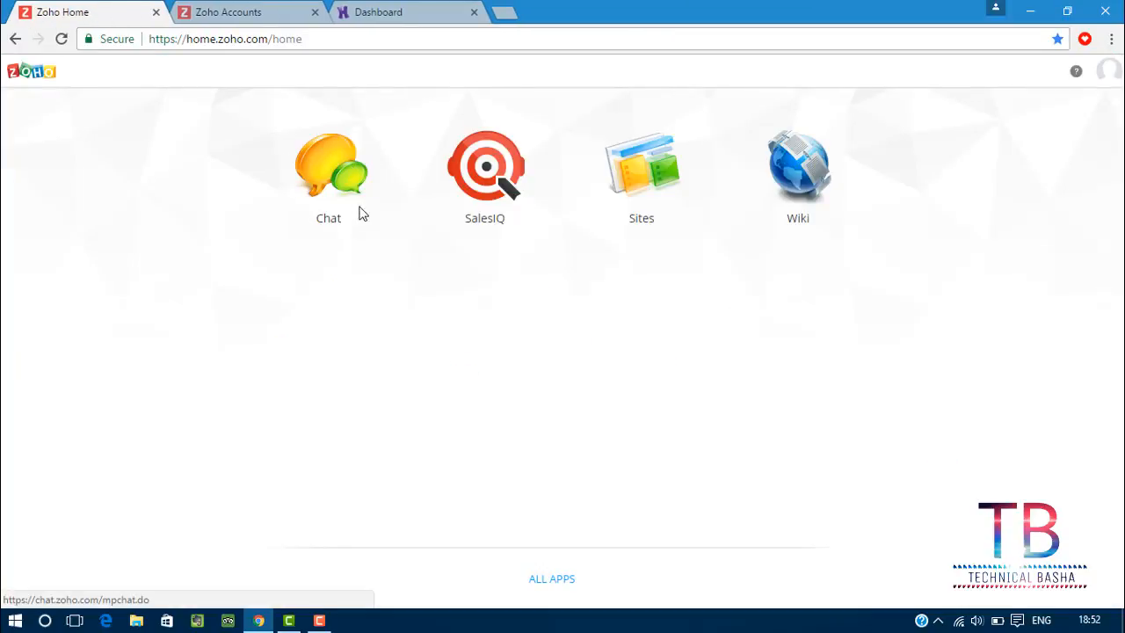
left_click(639, 179)
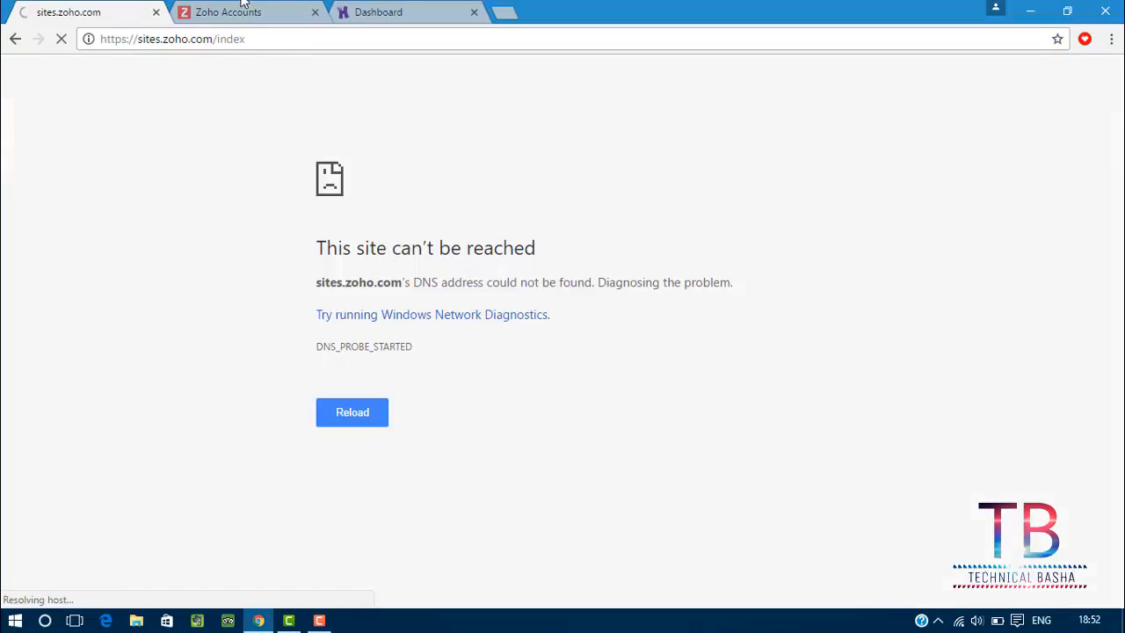
left_click(355, 452)
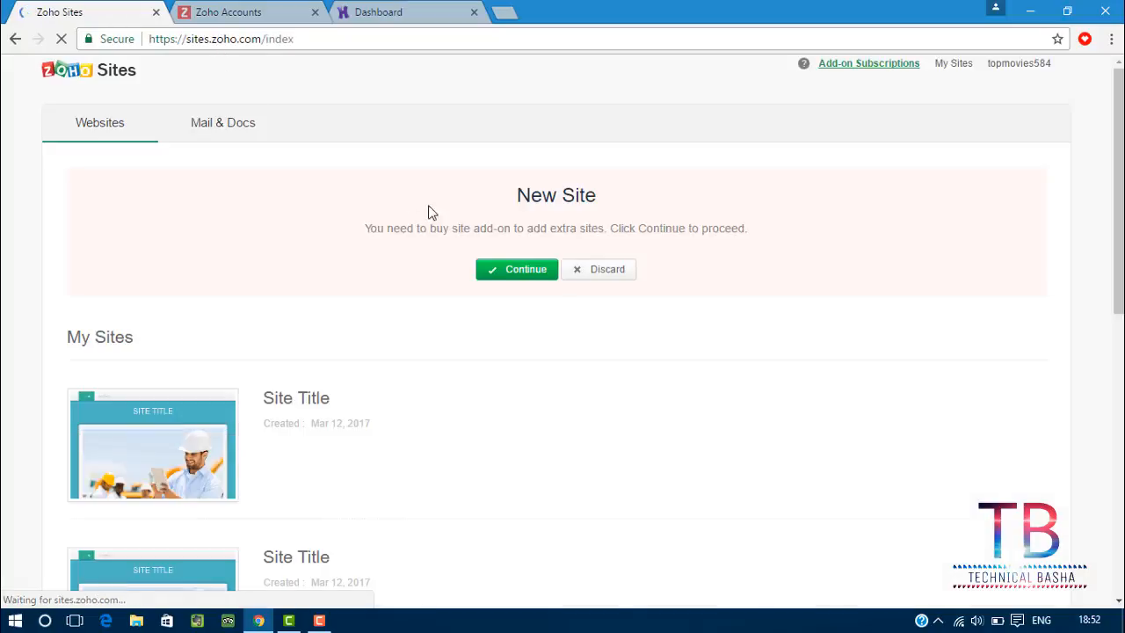
- Look through the existing Zoho sites and open the first one for editing in the site builder
scroll(404, 311, "down", 3)
mouse_move(199, 261)
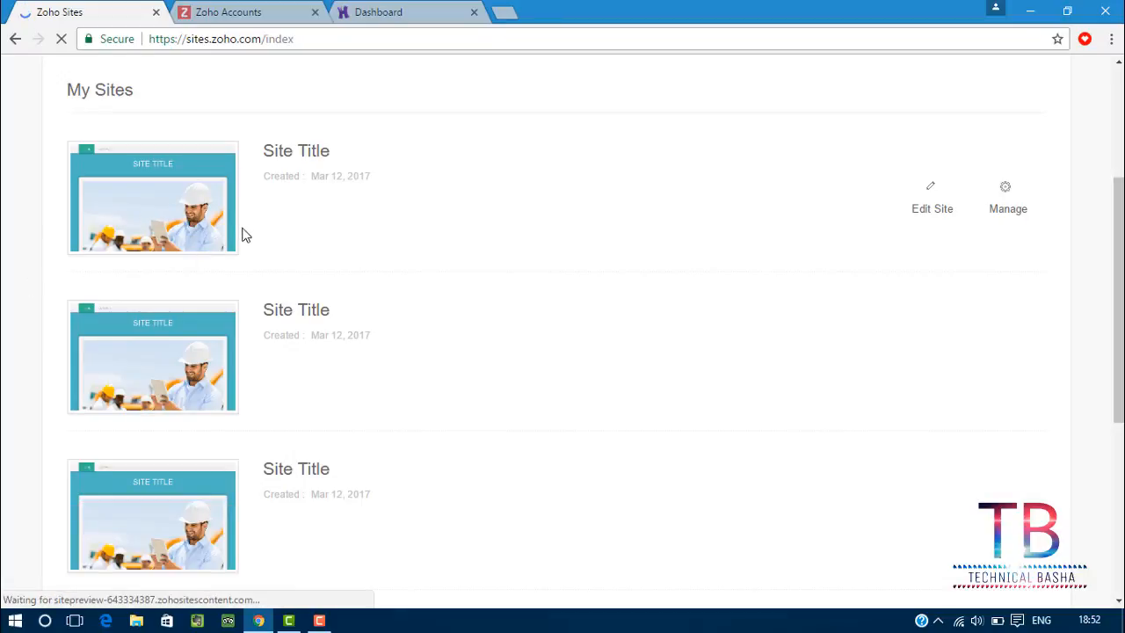
scroll(170, 230, "down", 5)
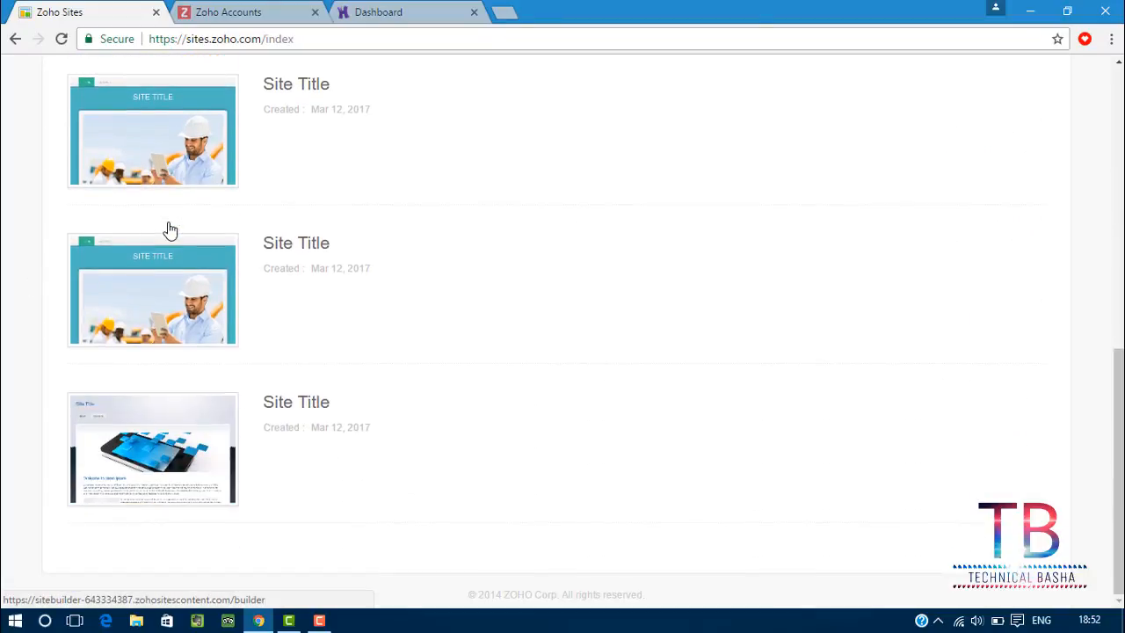
scroll(189, 351, "up", 8)
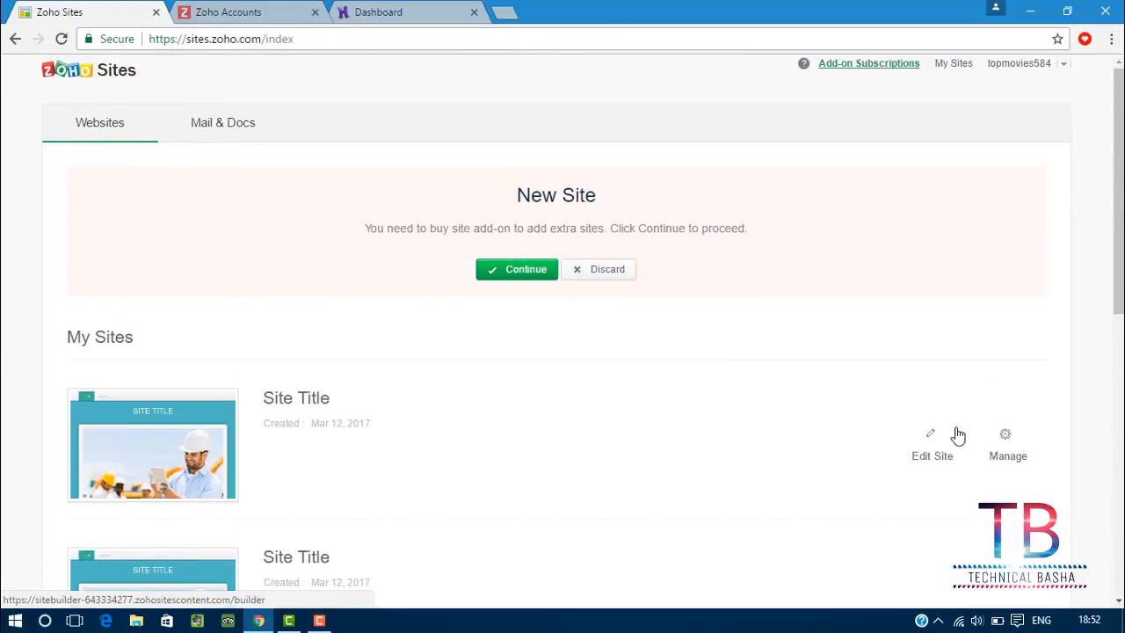
left_click(930, 444)
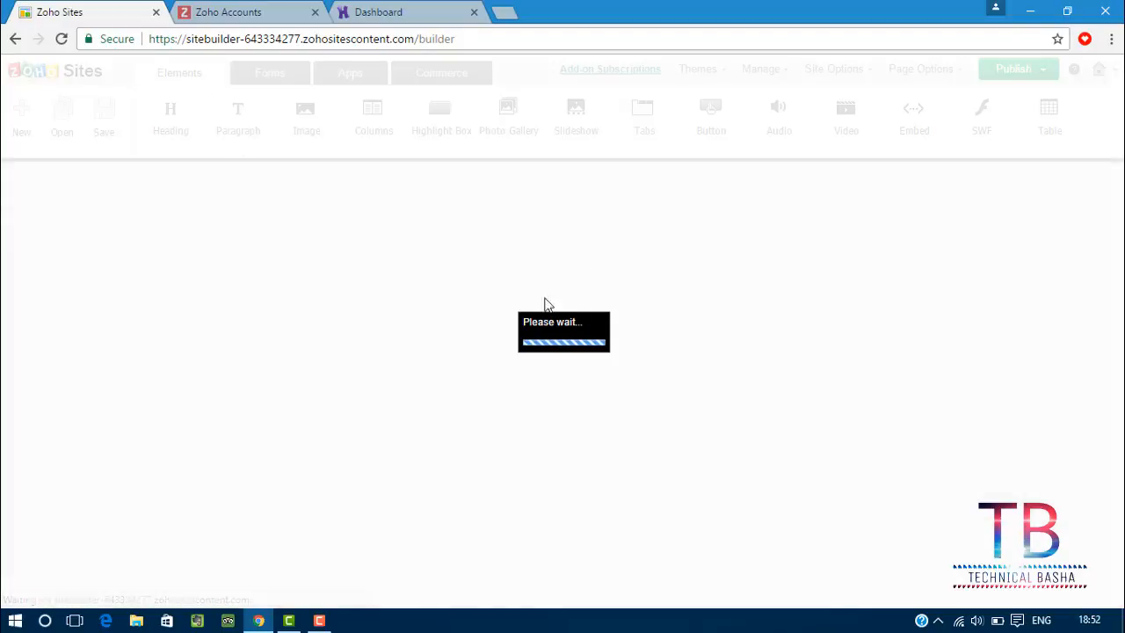
- Close the Zoho Accounts page and return to the site builder
left_click(238, 16)
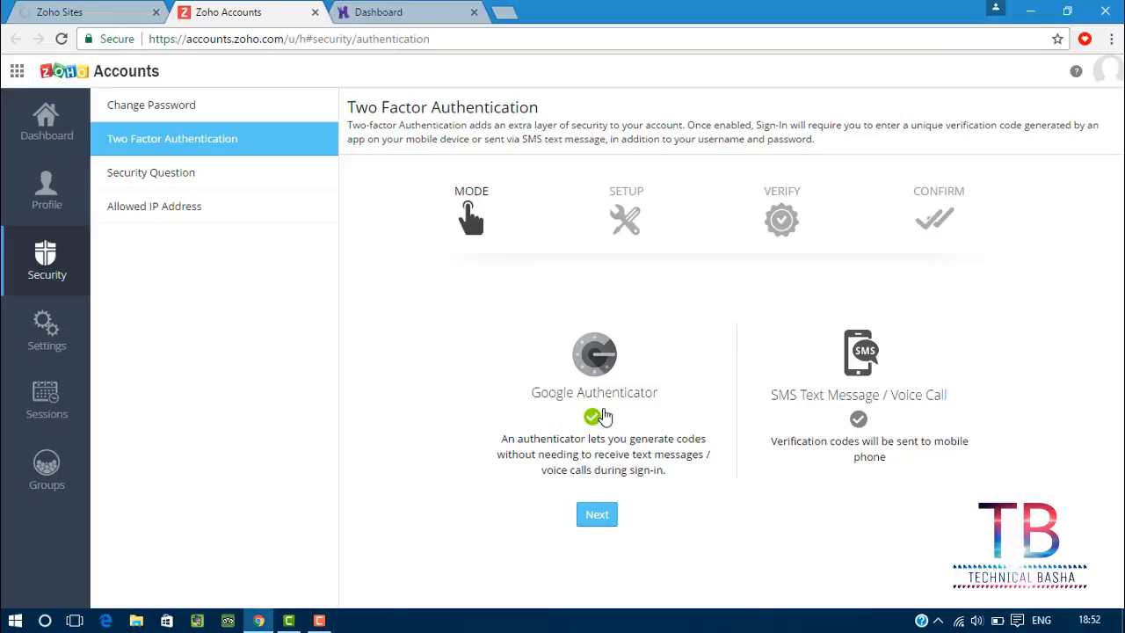
left_click(314, 13)
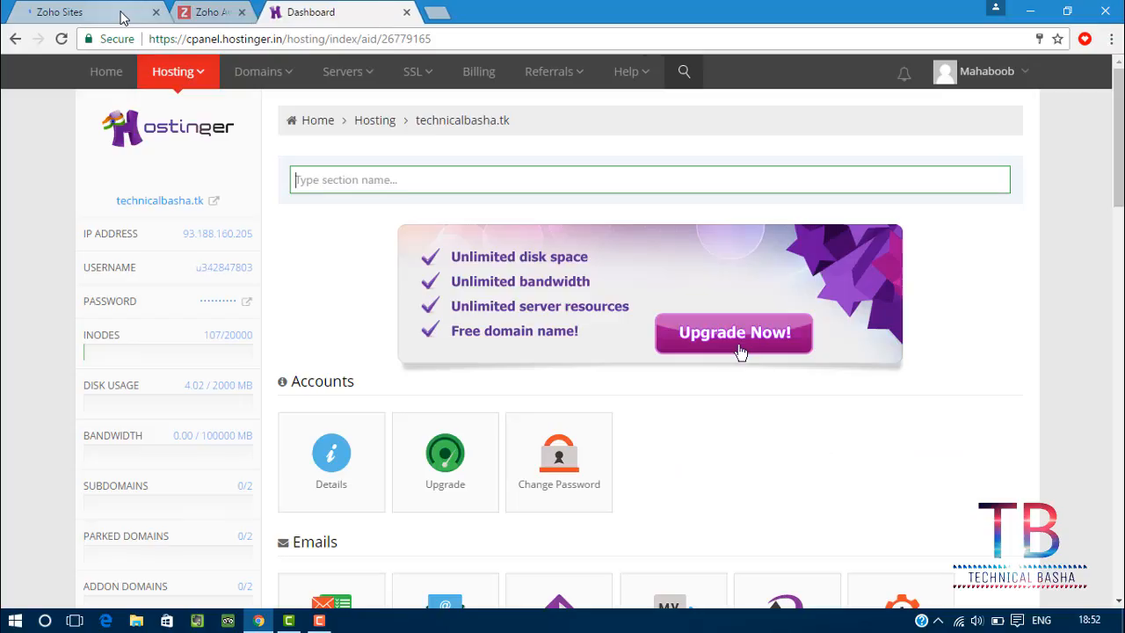
left_click(122, 15)
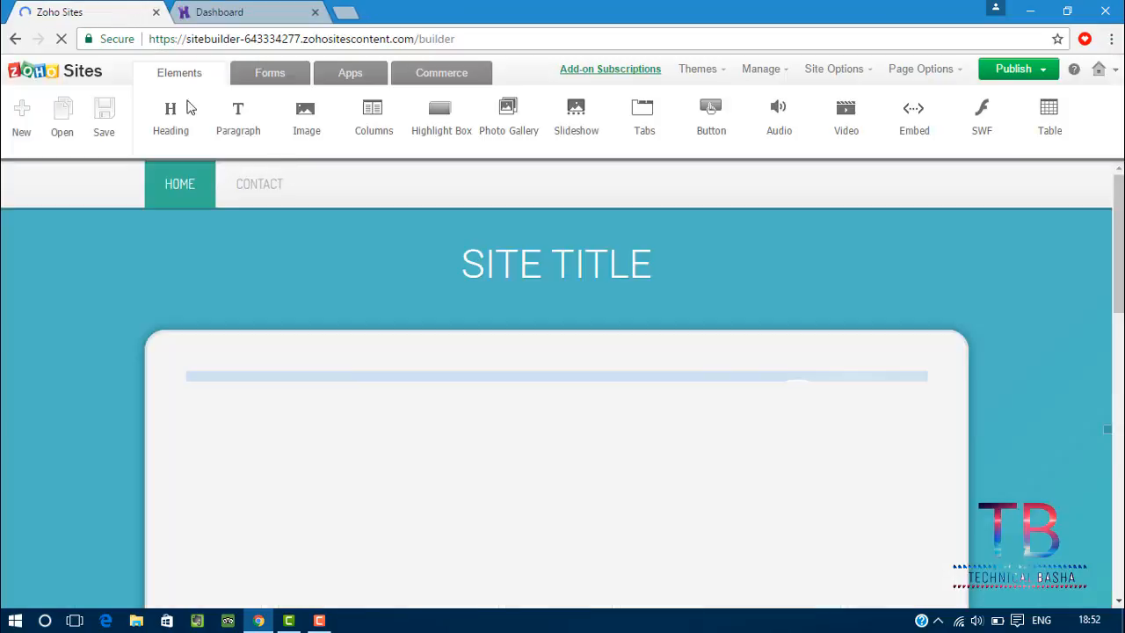
- Change the site name to Technical Basha in the site details
scroll(502, 349, "down", 5)
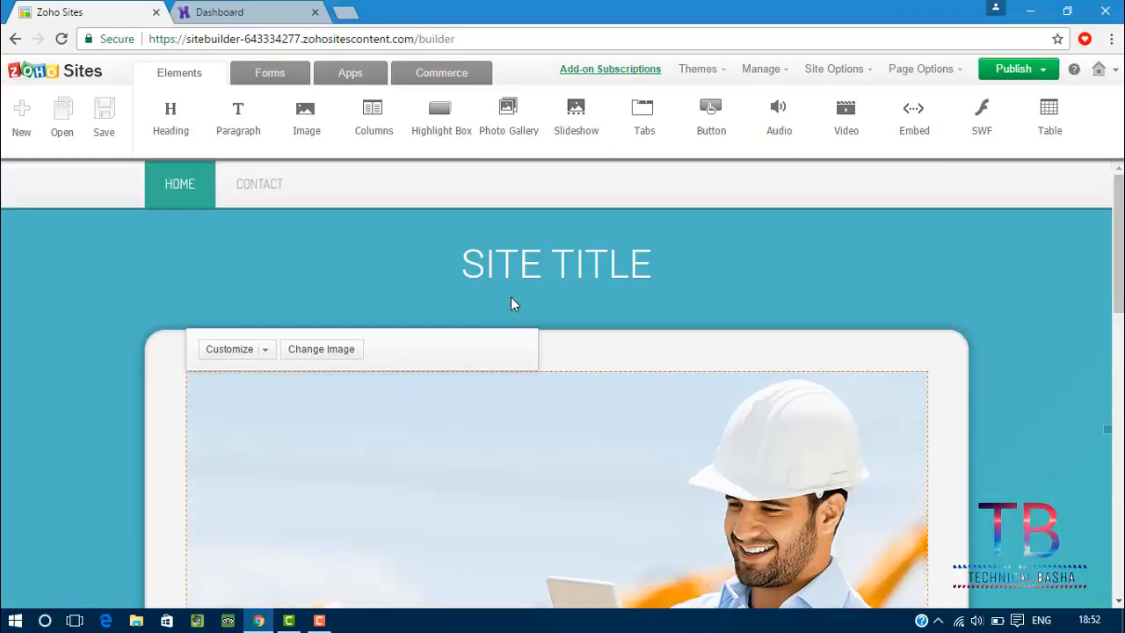
right_click(590, 262)
key("Escape")
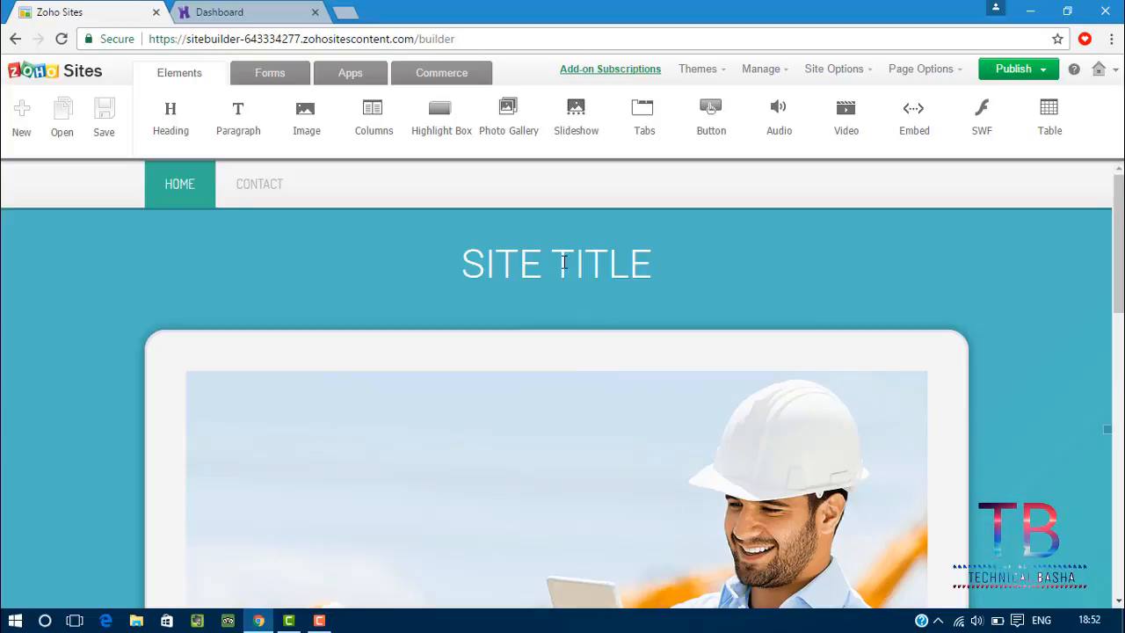
mouse_move(540, 271)
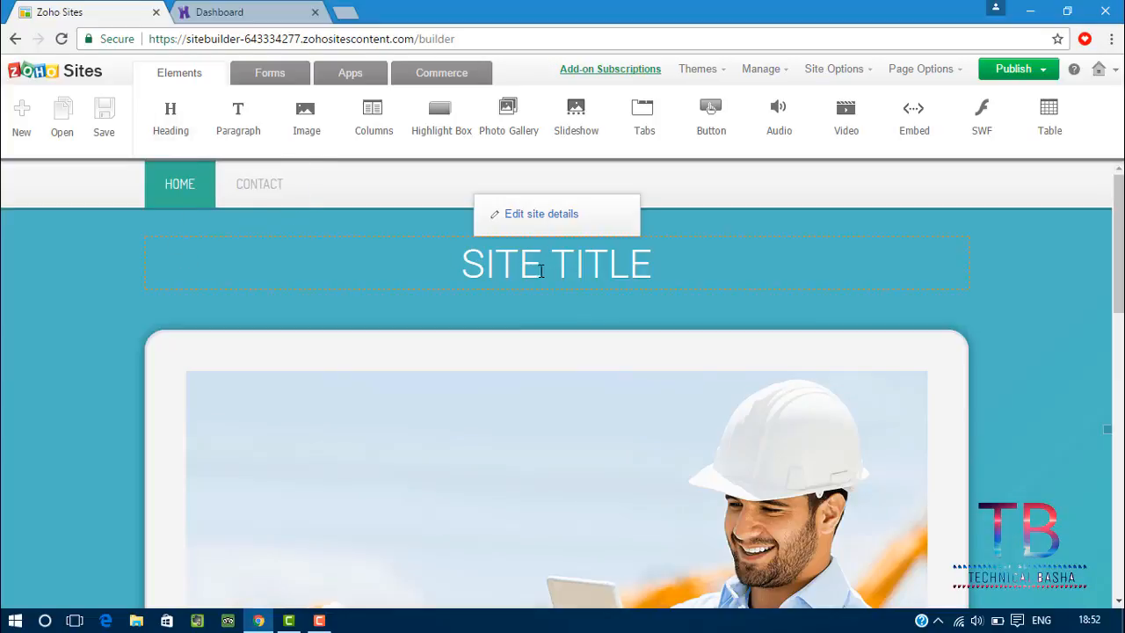
left_click(531, 219)
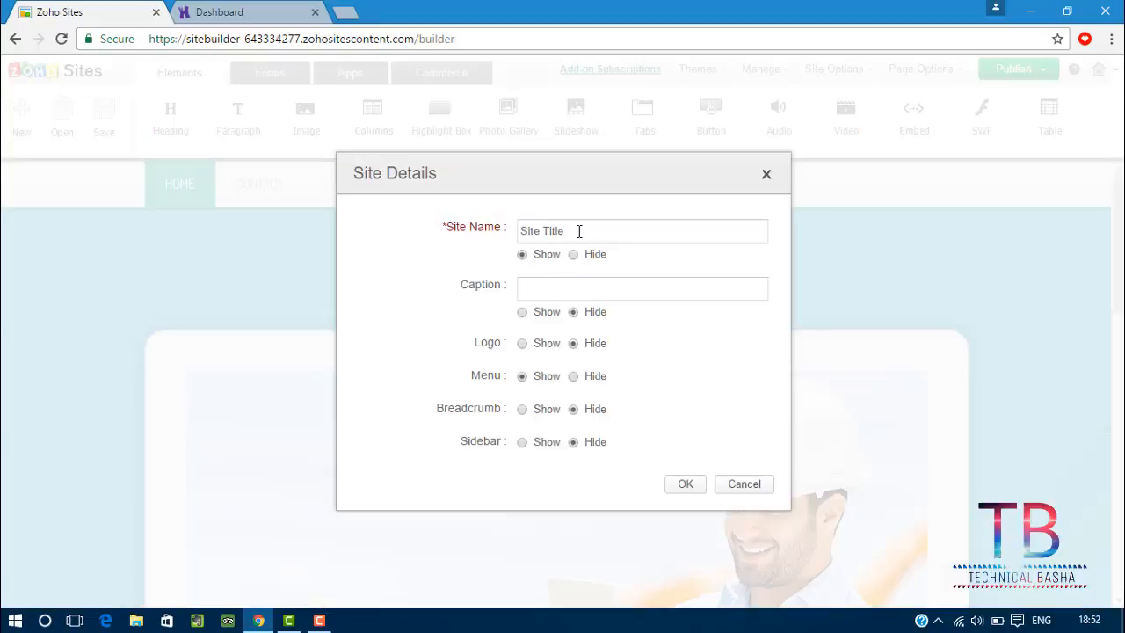
key("BackSpace")
key("BackSpace")
key("BackSpace")
key("BackSpace")
key("BackSpace")
key("BackSpace")
key("BackSpace")
key("BackSpace")
key("BackSpace")
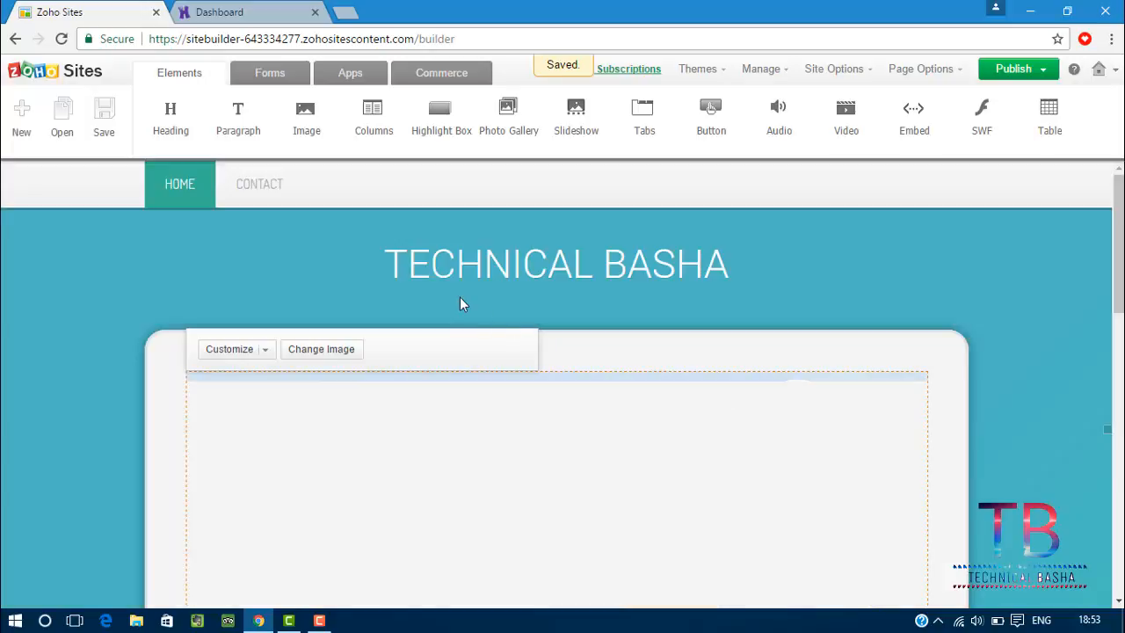
- Look over the Technical Basha home page from the banner down to the footer
scroll(715, 317, "down", 5)
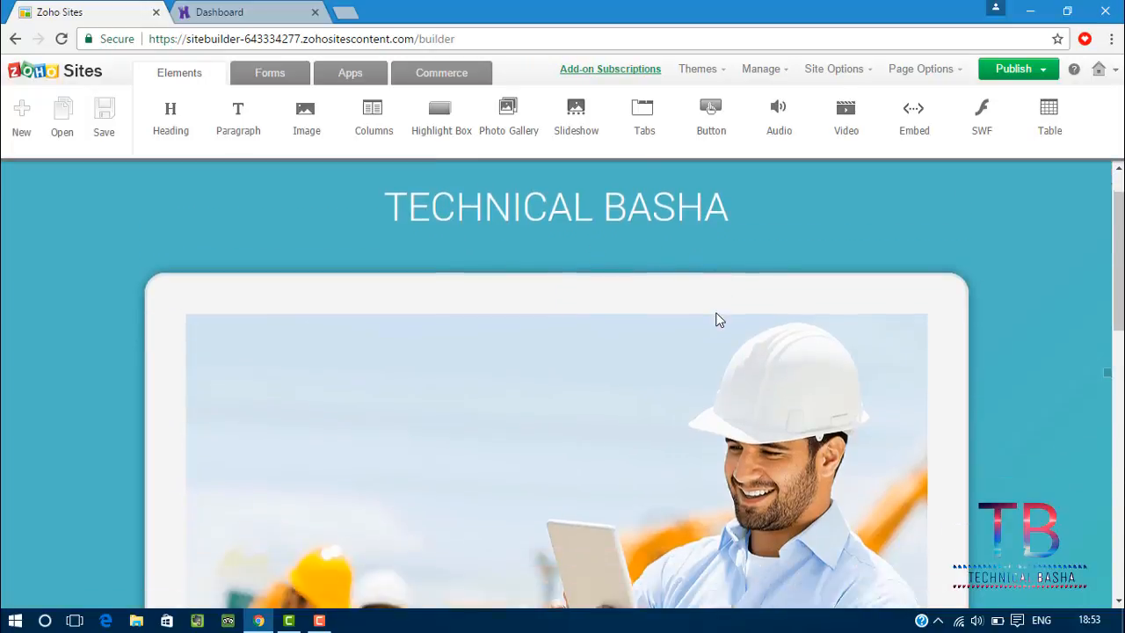
scroll(715, 318, "down", 5)
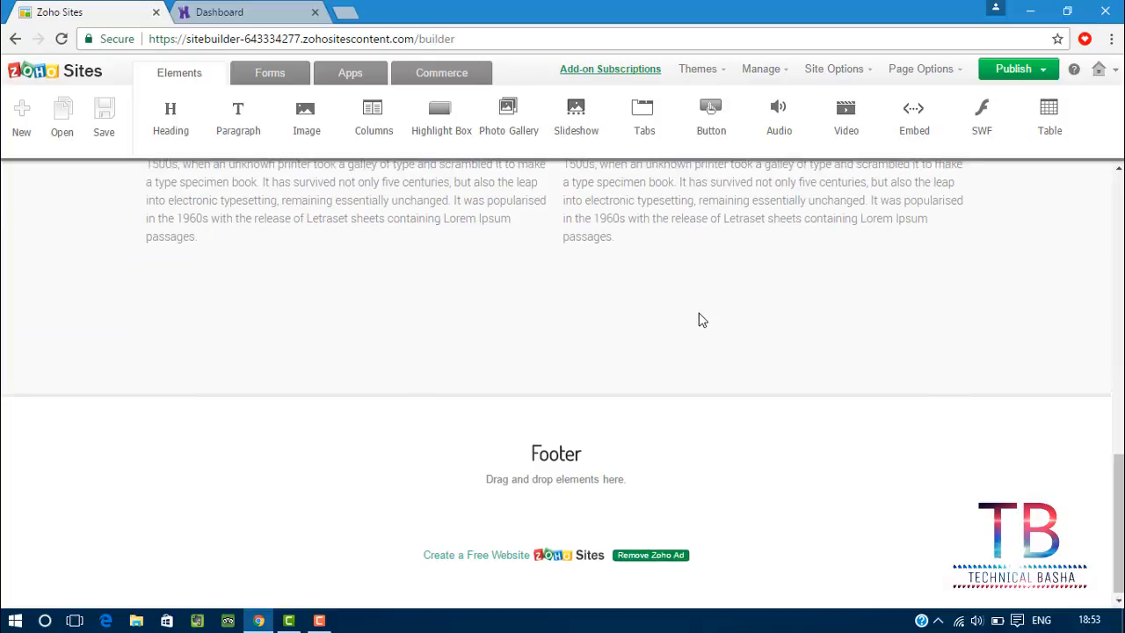
scroll(700, 319, "up", 6)
scroll(533, 338, "up", 5)
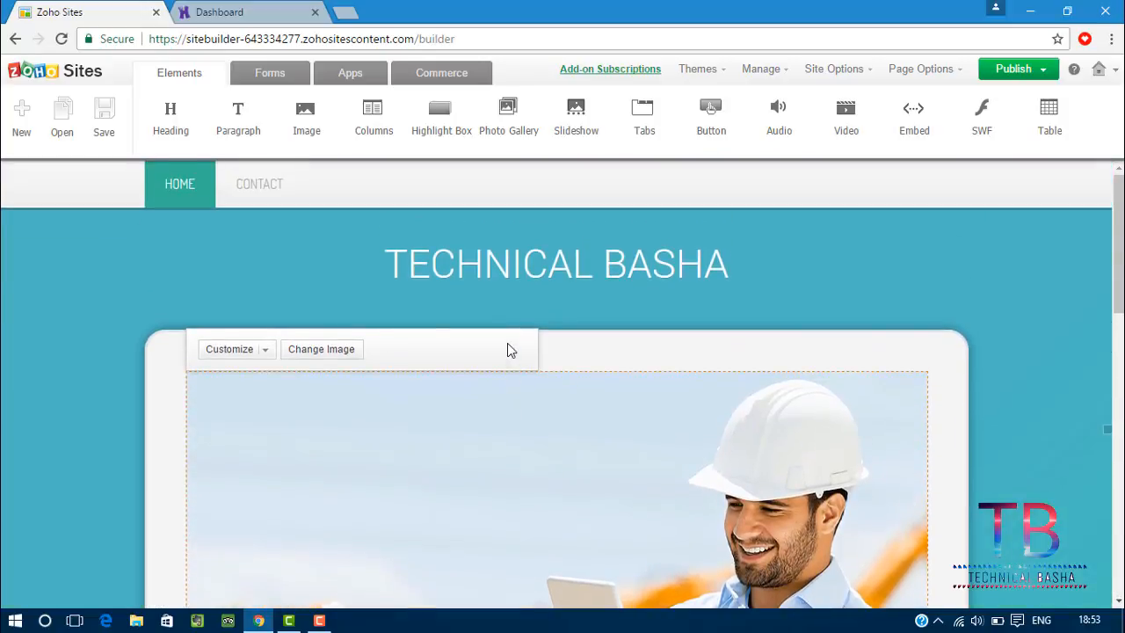
left_click_drag(510, 126, 304, 208)
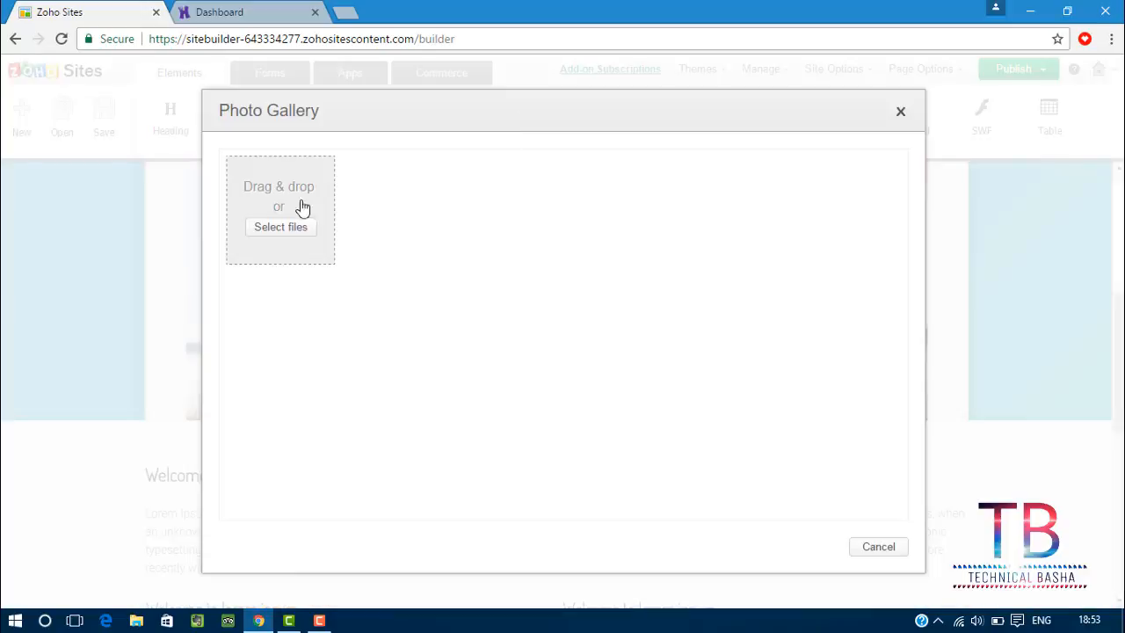
left_click(288, 230)
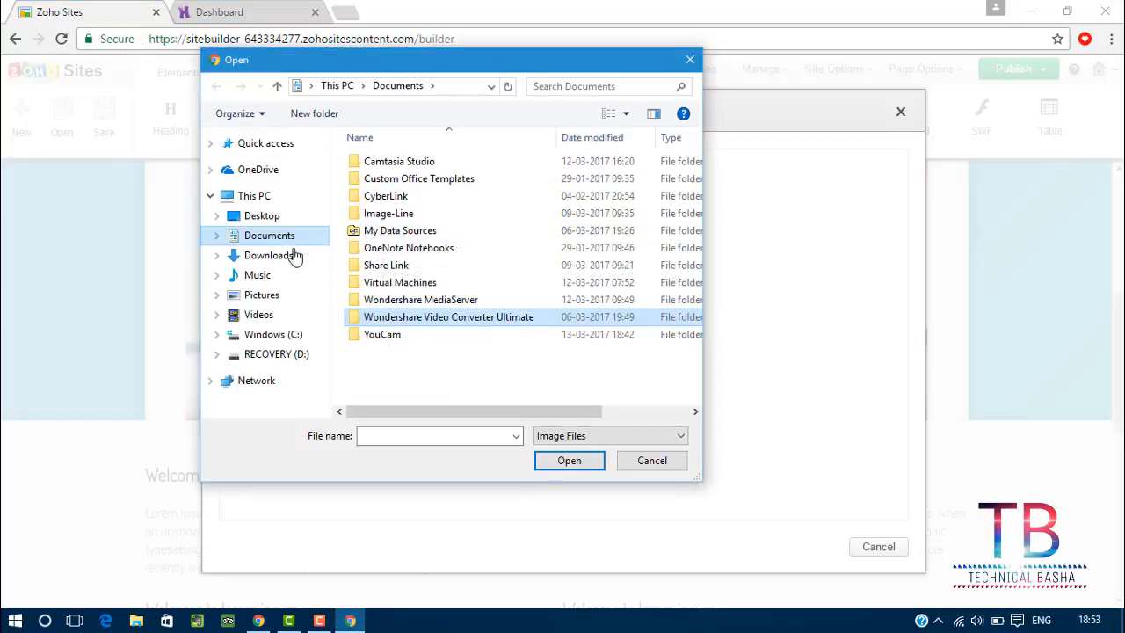
left_click(288, 296)
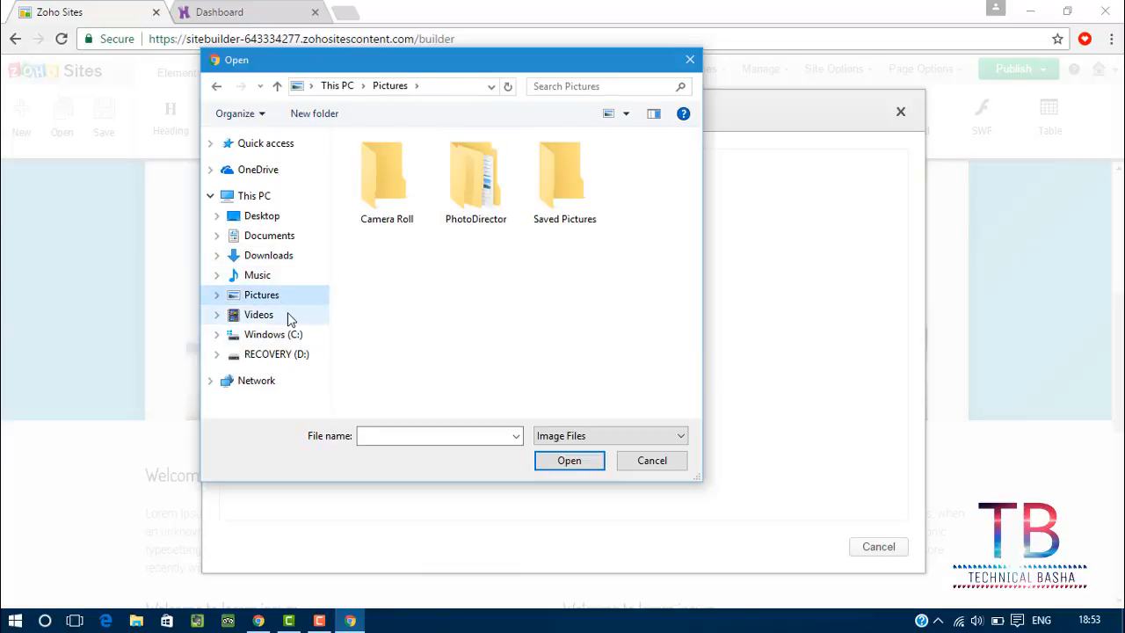
left_click(690, 59)
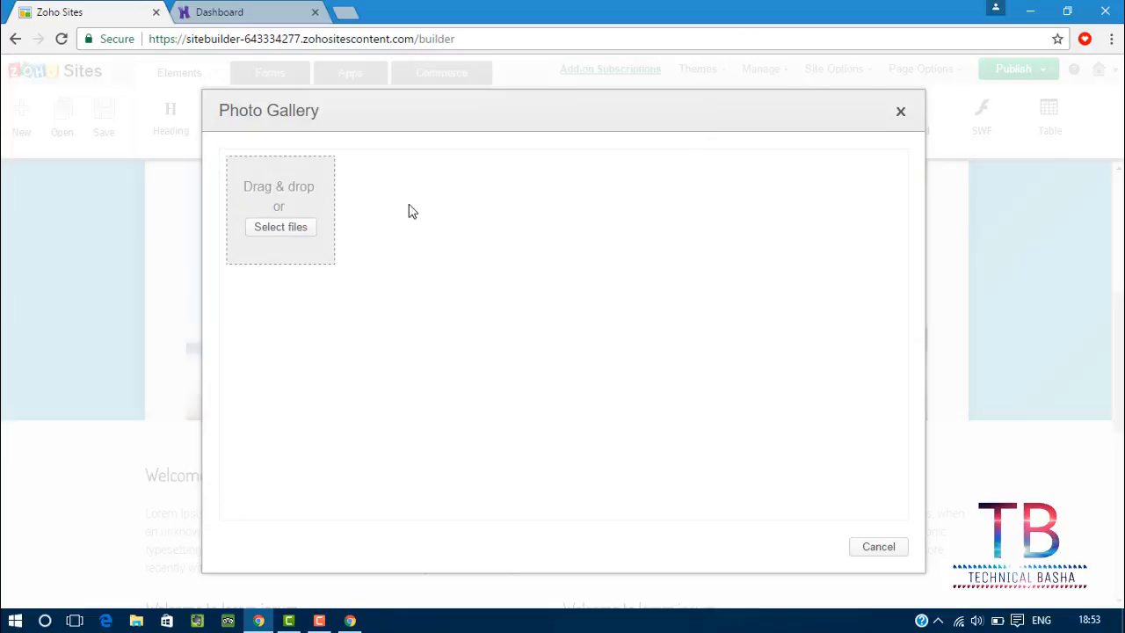
left_click(901, 113)
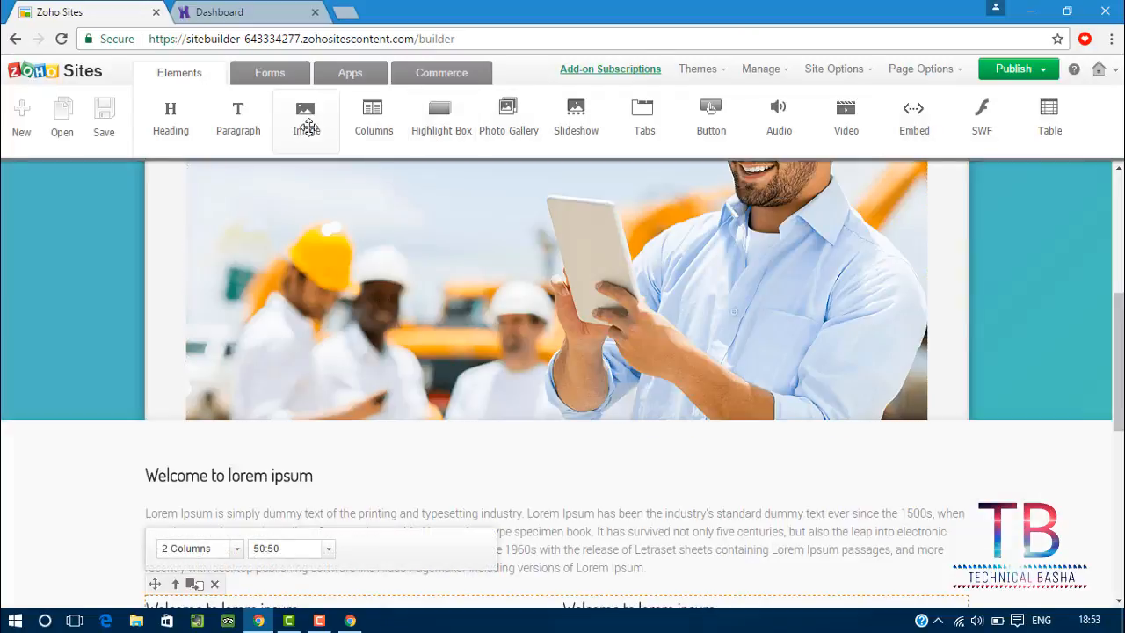
left_click(306, 126)
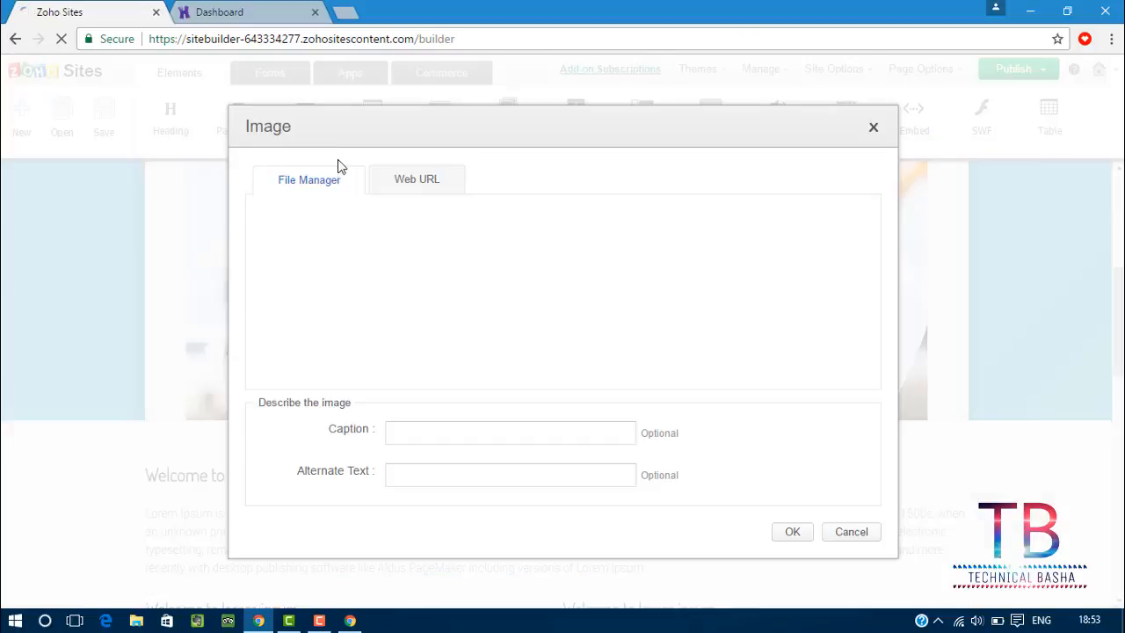
left_click(875, 130)
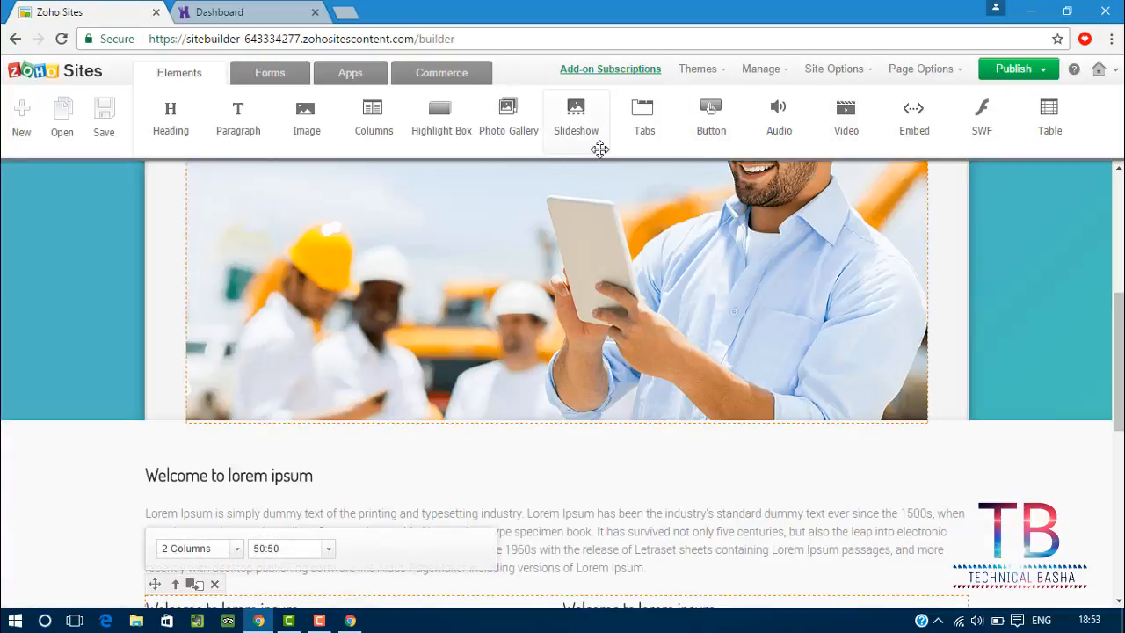
- Review the page elements available in the builder and the site, page, publishing and theme options
scroll(615, 183, "up", 5)
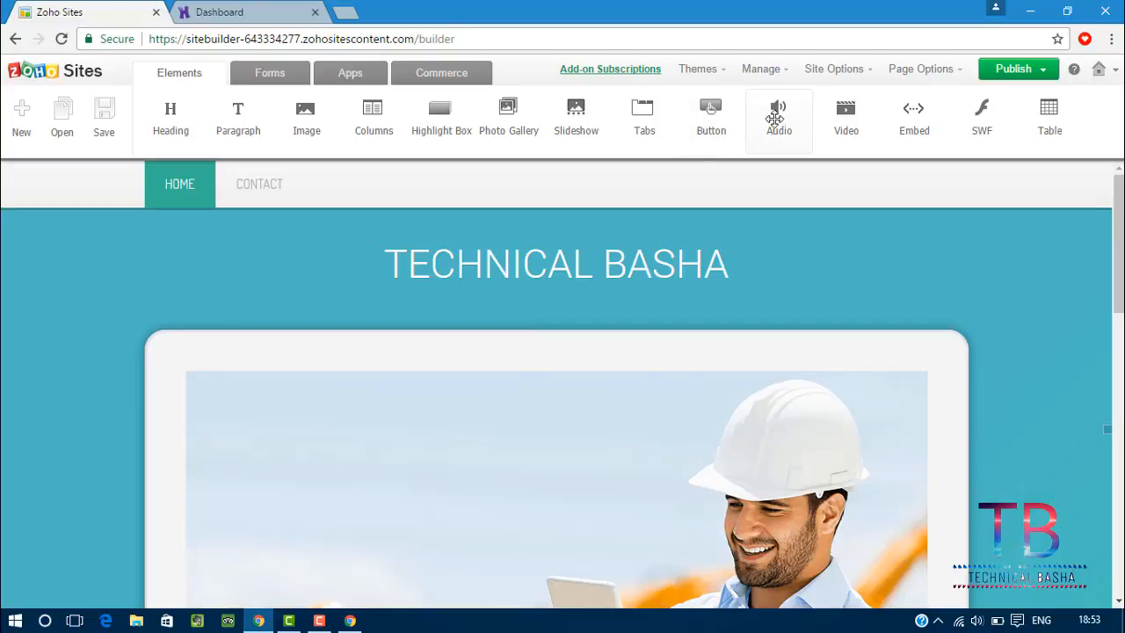
left_click(774, 119)
left_click(873, 121)
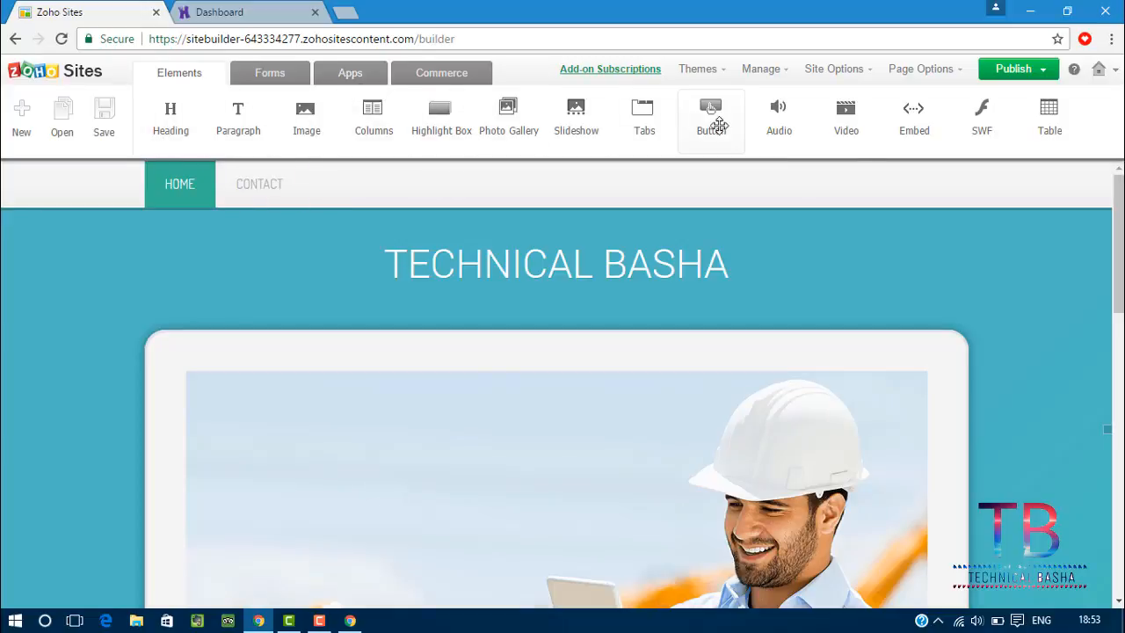
left_click(867, 77)
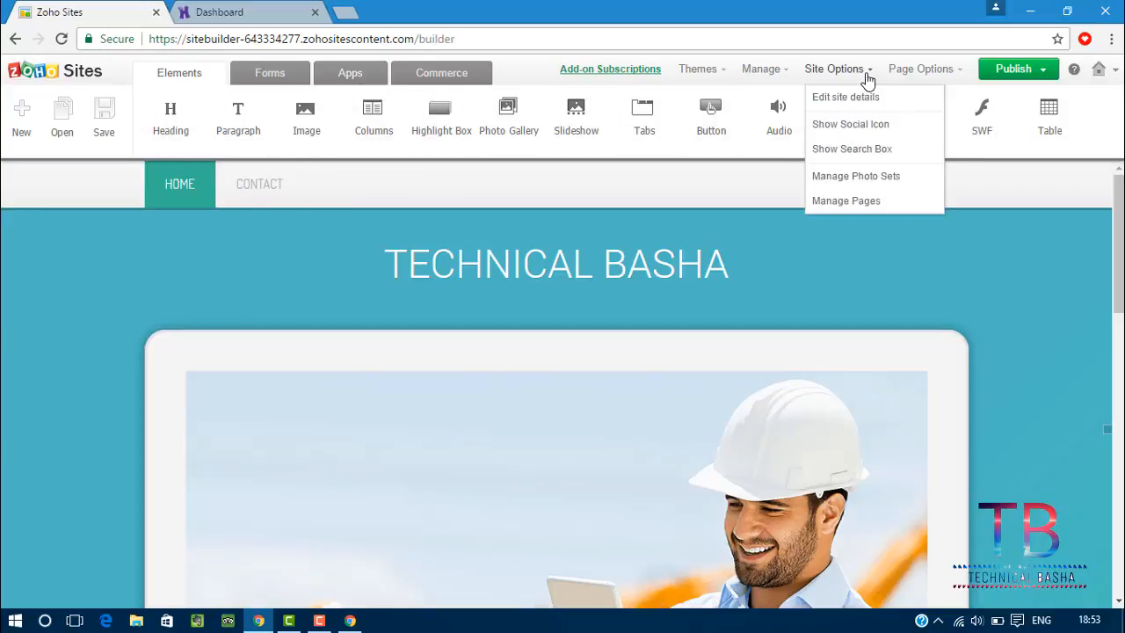
left_click(910, 72)
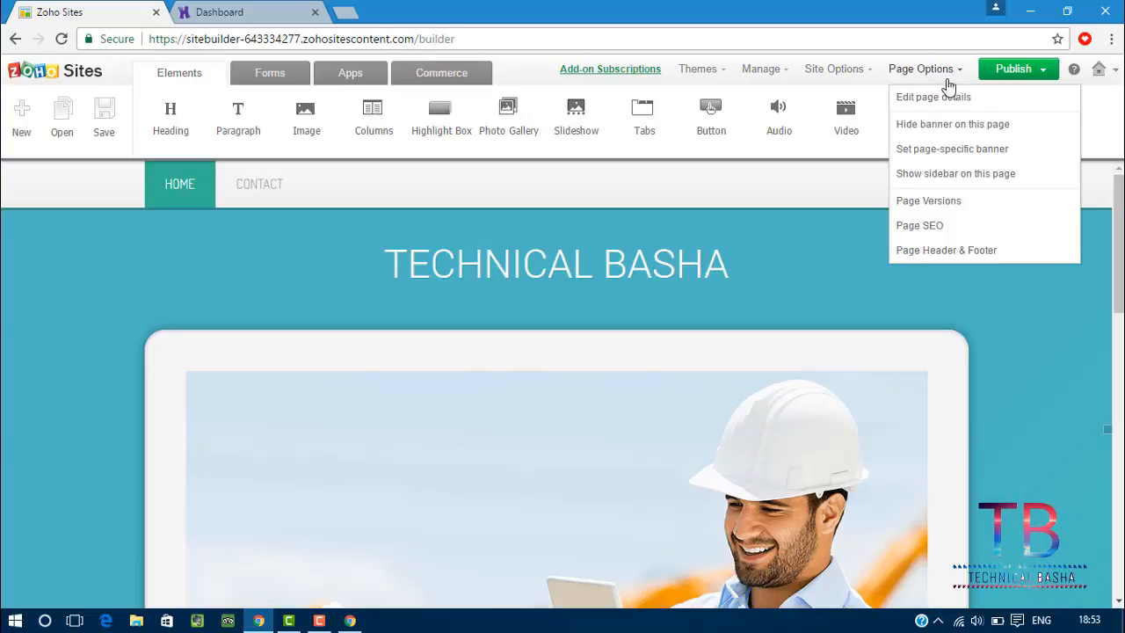
left_click(1078, 301)
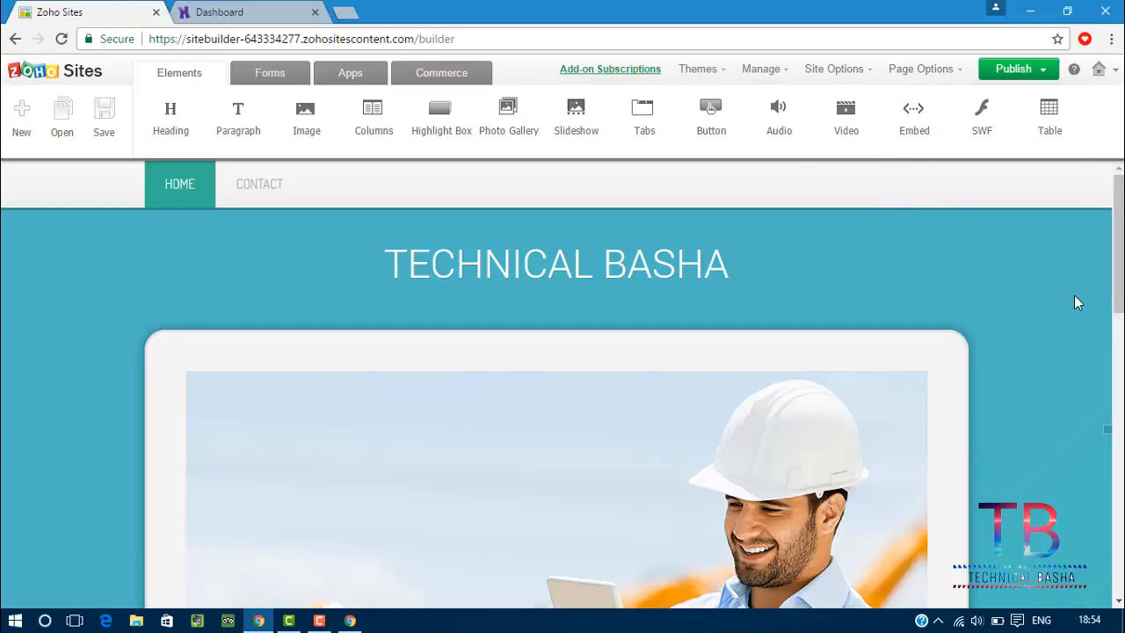
left_click(1042, 74)
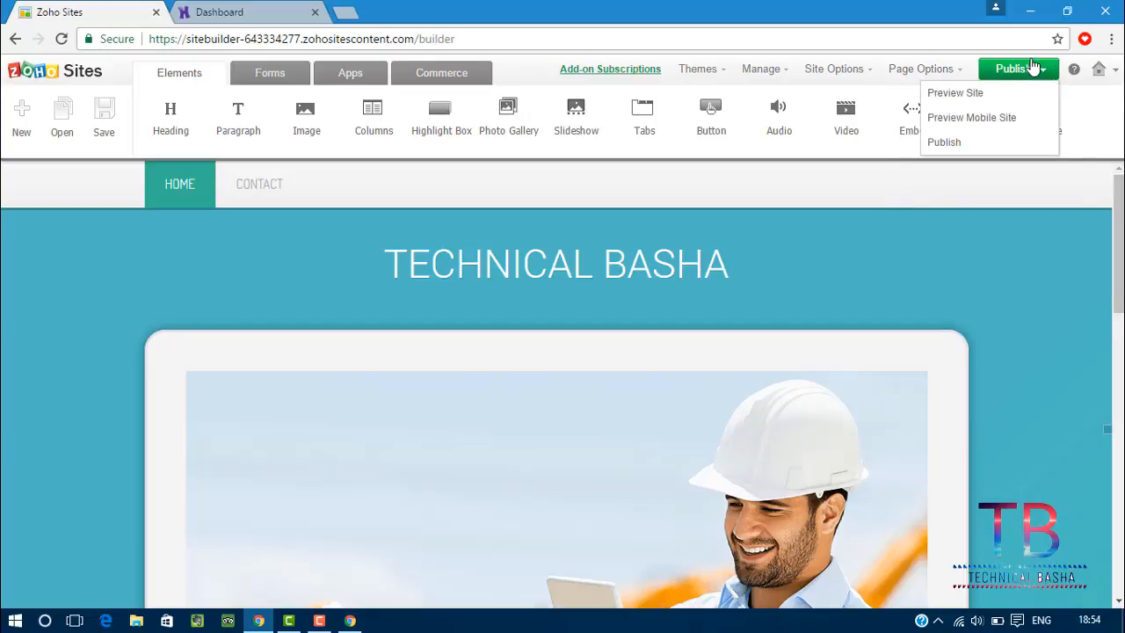
left_click(712, 70)
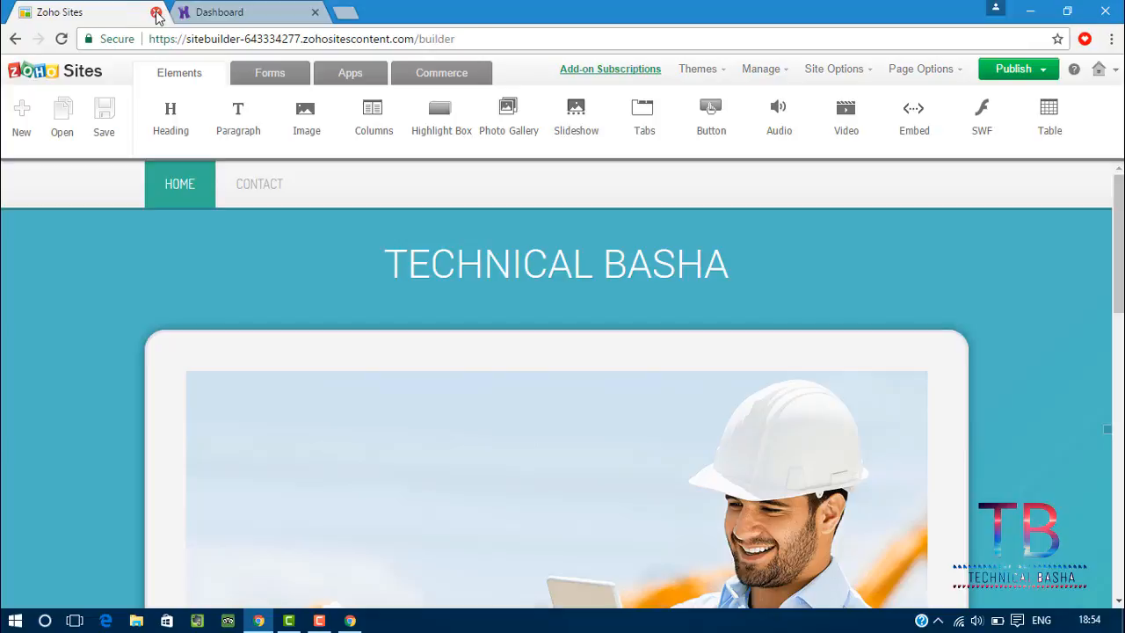
- Close the Zoho Sites builder and the Hostinger dashboard, and dismiss the GT-I9060 device message on the desktop
left_click(216, 14)
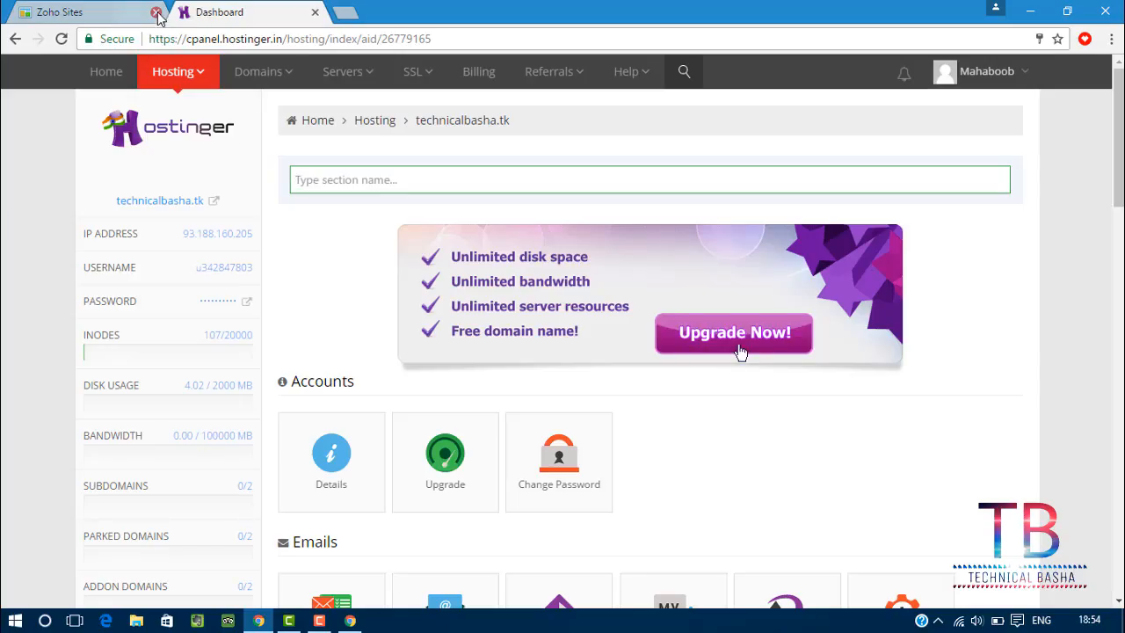
left_click(157, 13)
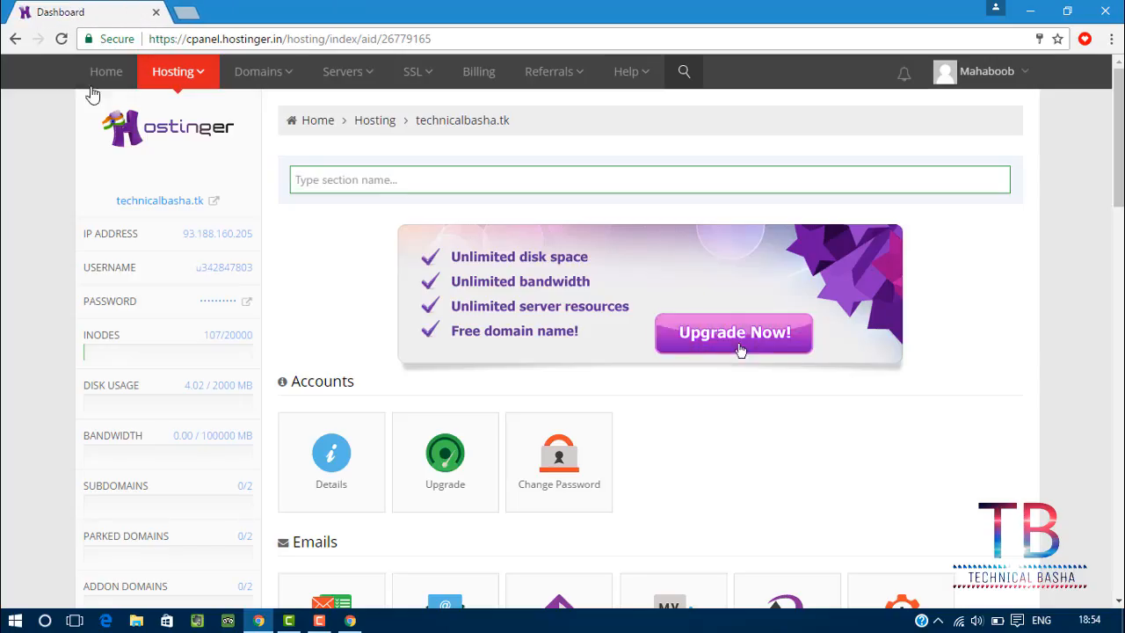
left_click(157, 12)
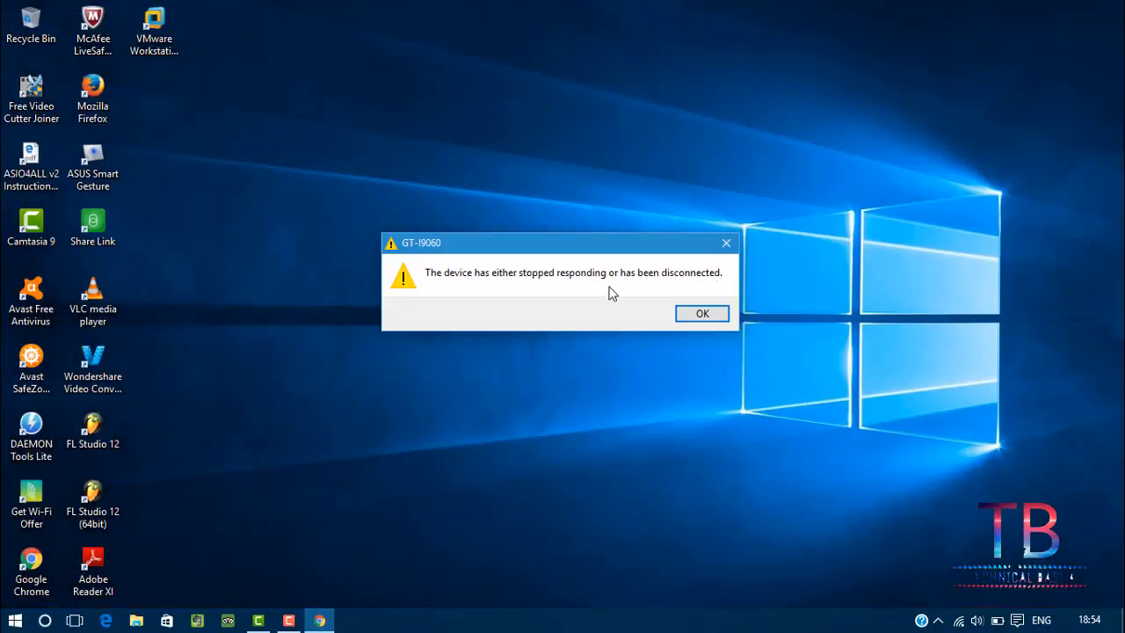
left_click(688, 311)
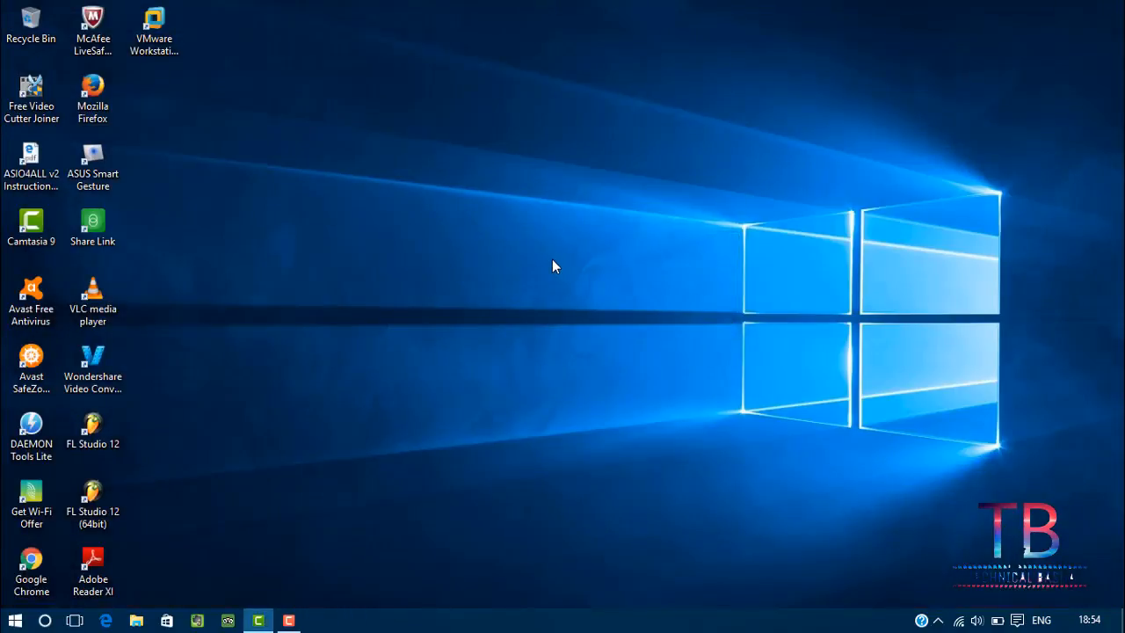